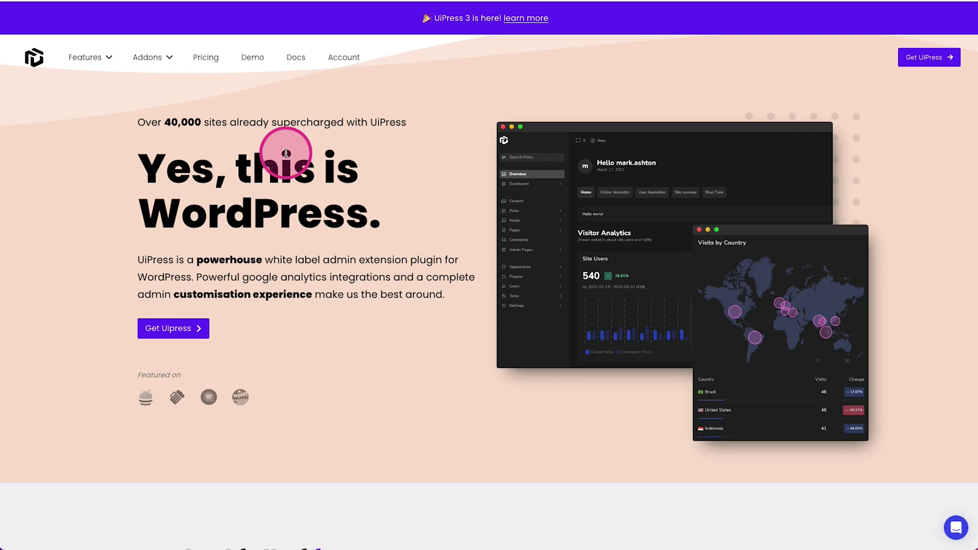
Step: Look through the UiPress website's feature overview and the UiPress 3 beta page describing its visual builder
scroll(286, 153, "down", 10)
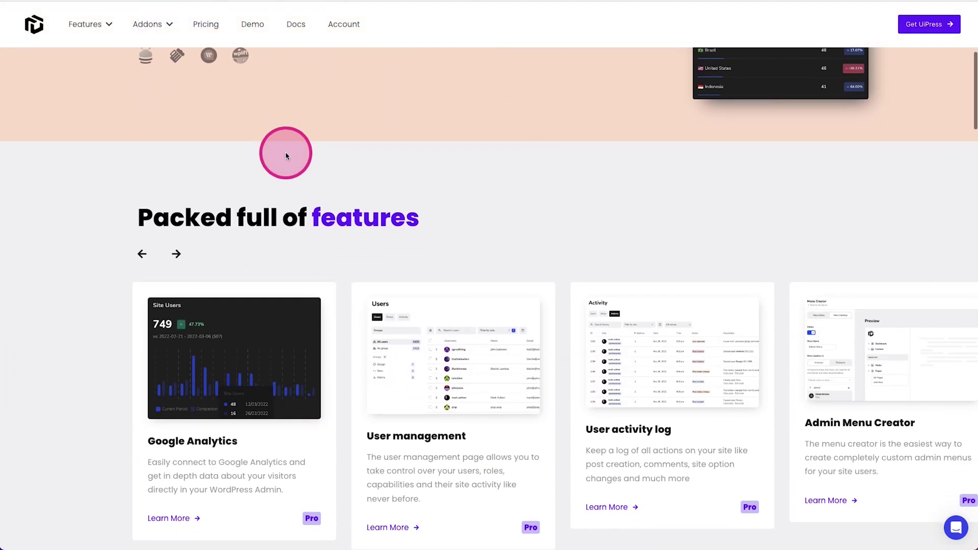
scroll(286, 154, "down", 12)
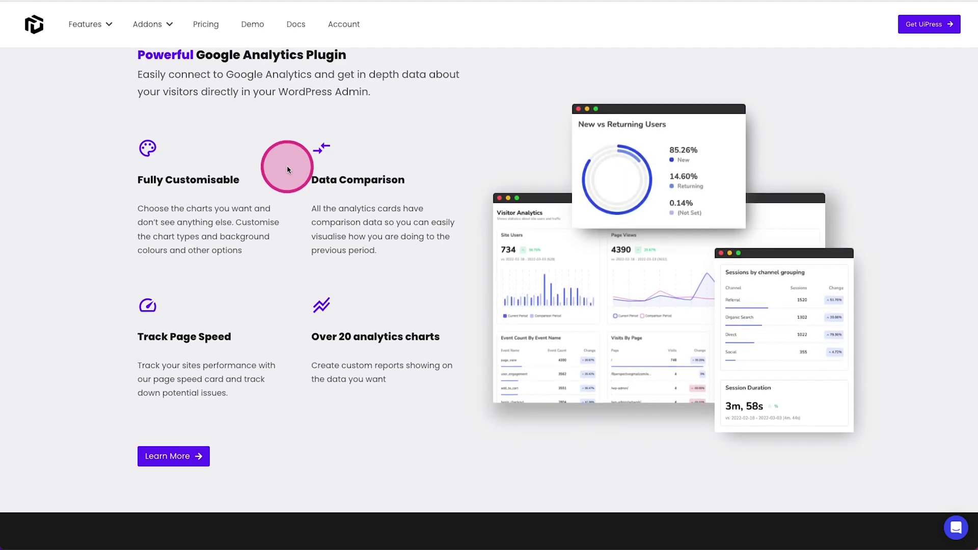
scroll(287, 166, "up", 10)
scroll(288, 169, "up", 8)
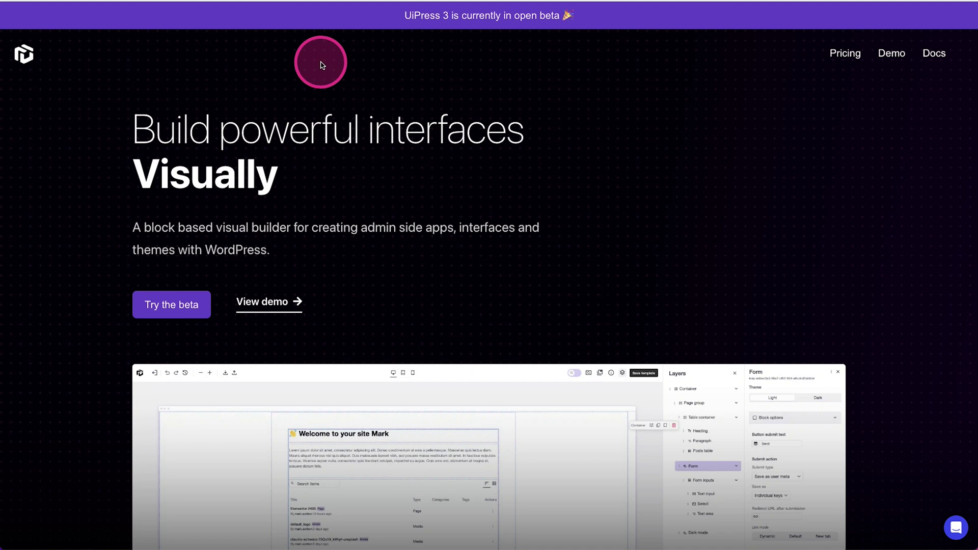
scroll(320, 65, "down", 5)
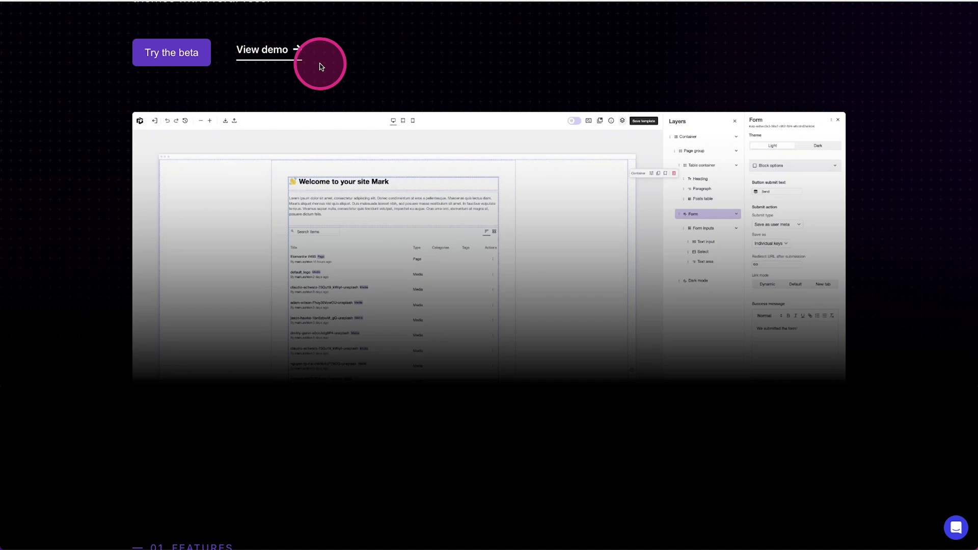
scroll(298, 118, "down", 15)
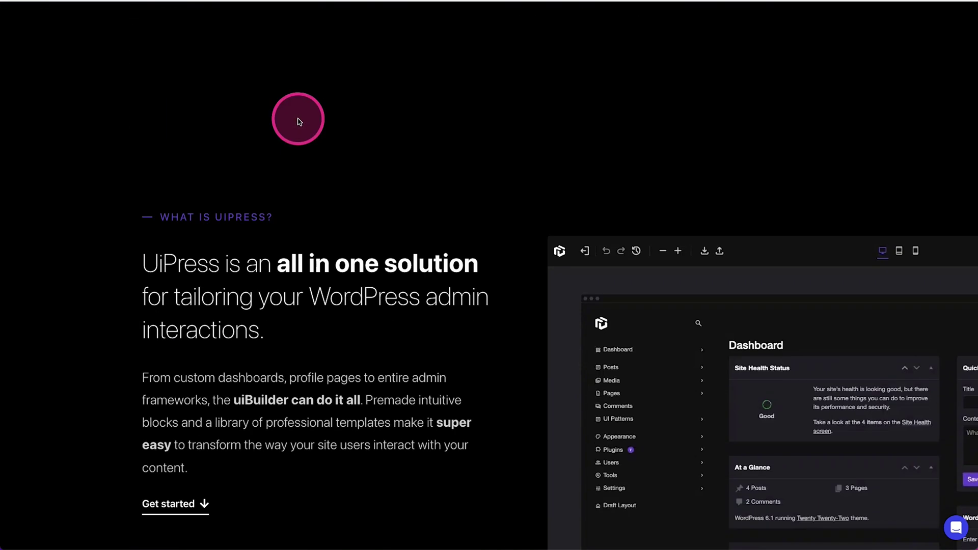
scroll(298, 120, "down", 10)
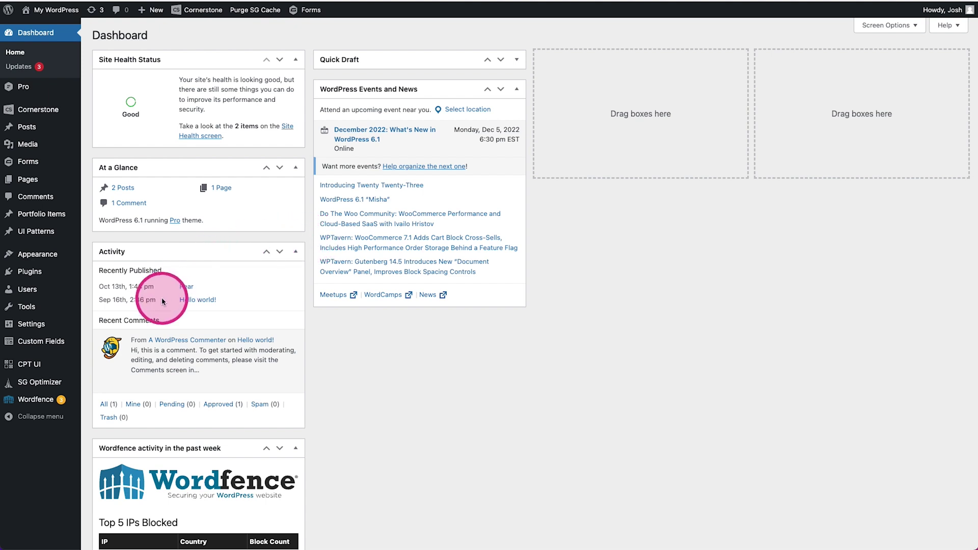
Step: Check the installed plugins, then open the Admin Layout template in uiBuilder with the Layers panel hidden
left_click(30, 272)
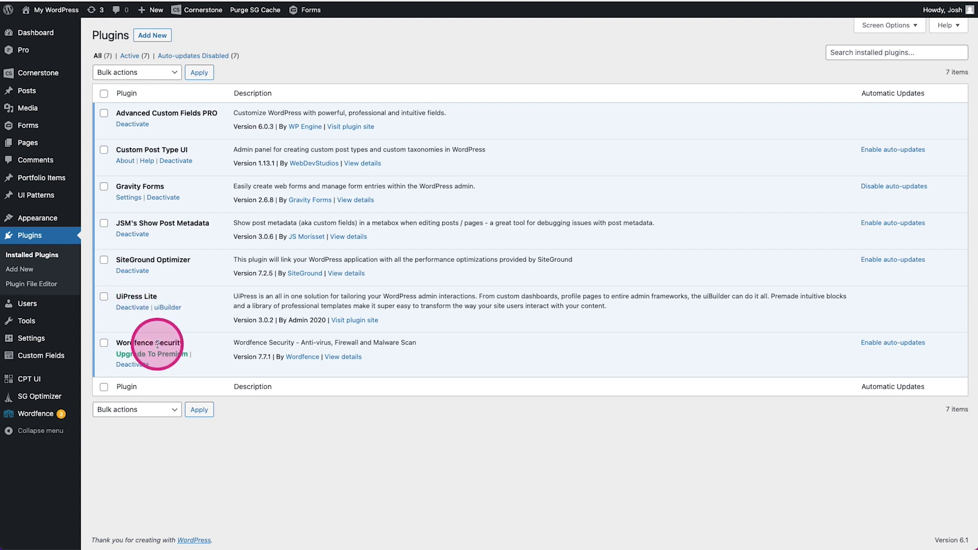
mouse_move(40, 339)
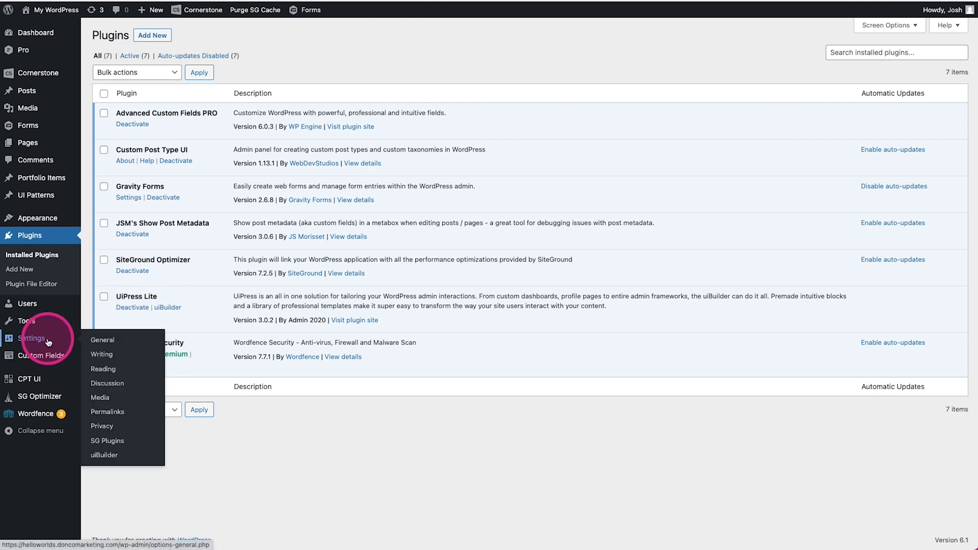
left_click(106, 460)
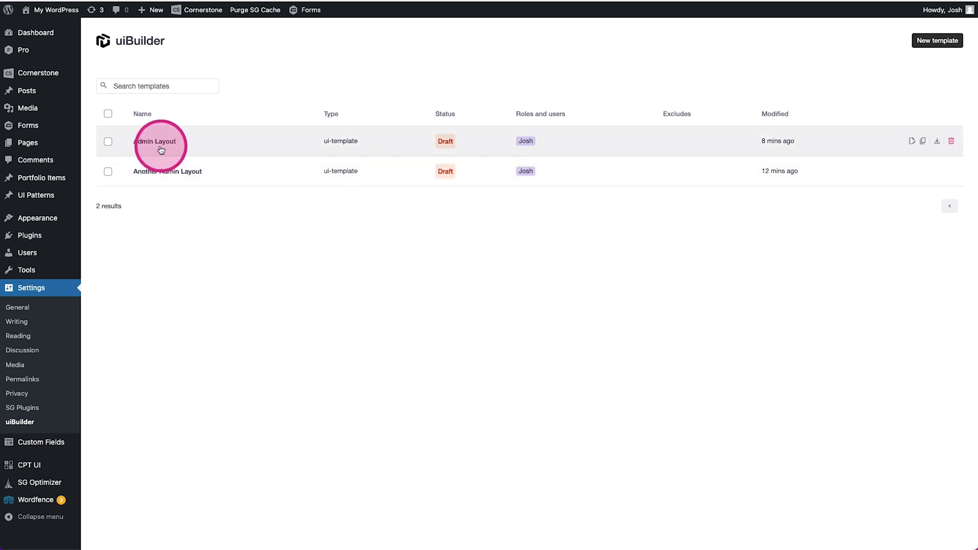
left_click(146, 144)
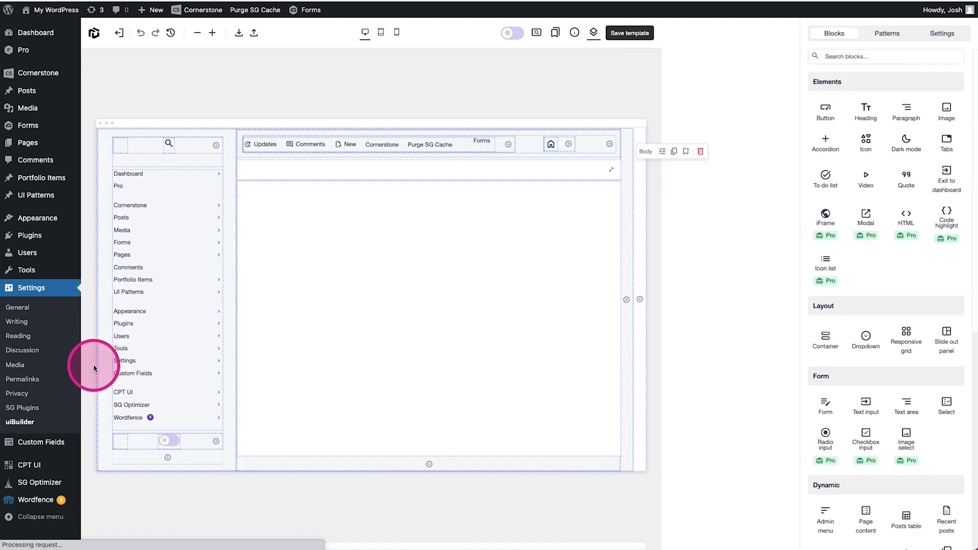
left_click(593, 33)
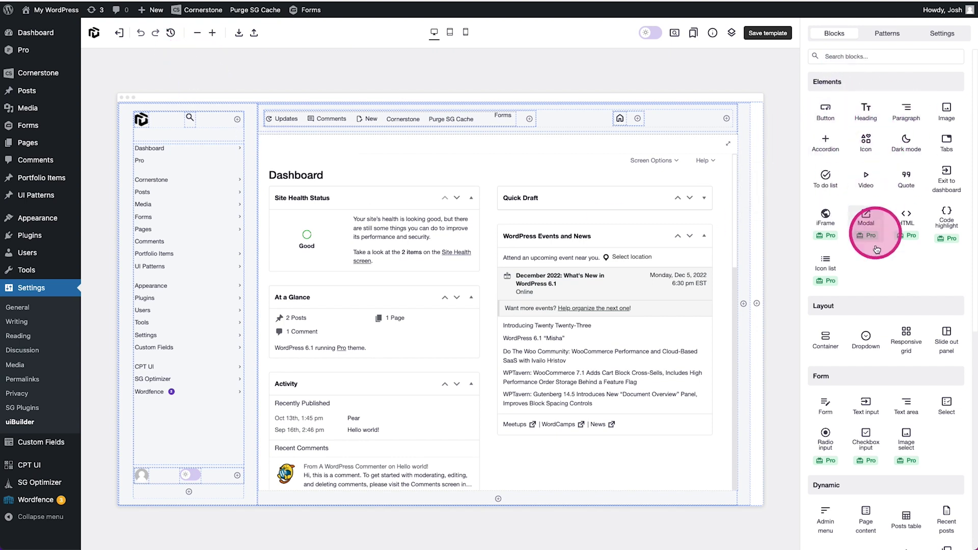
Step: Examine the builder's Patterns and the Admin Layout template's settings, switching its Active option on and back off
left_click(880, 34)
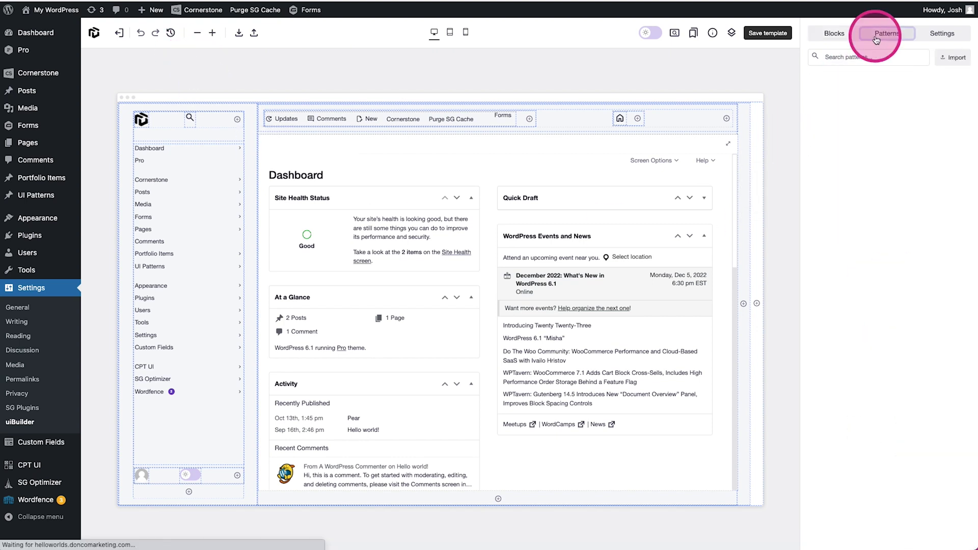
left_click(942, 33)
left_click(818, 159)
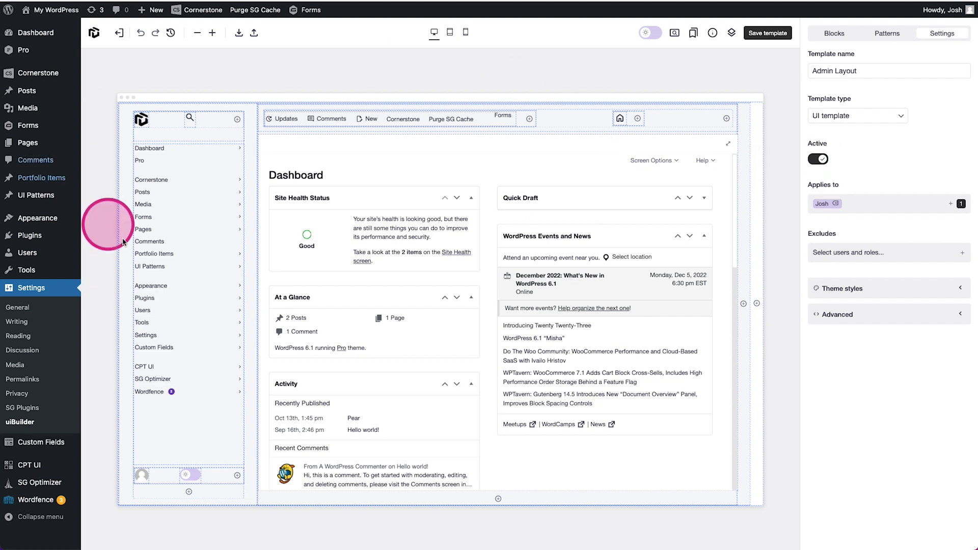
left_click(818, 159)
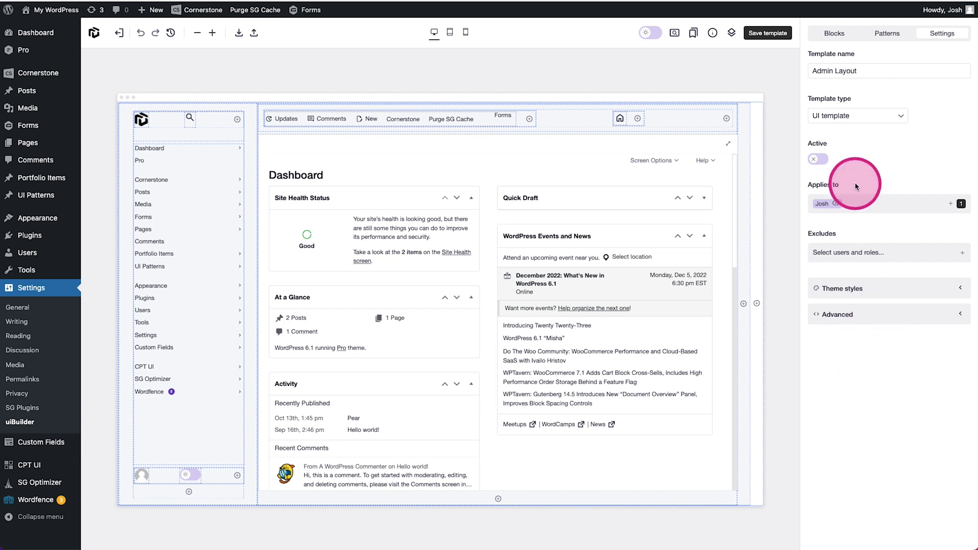
left_click(849, 71)
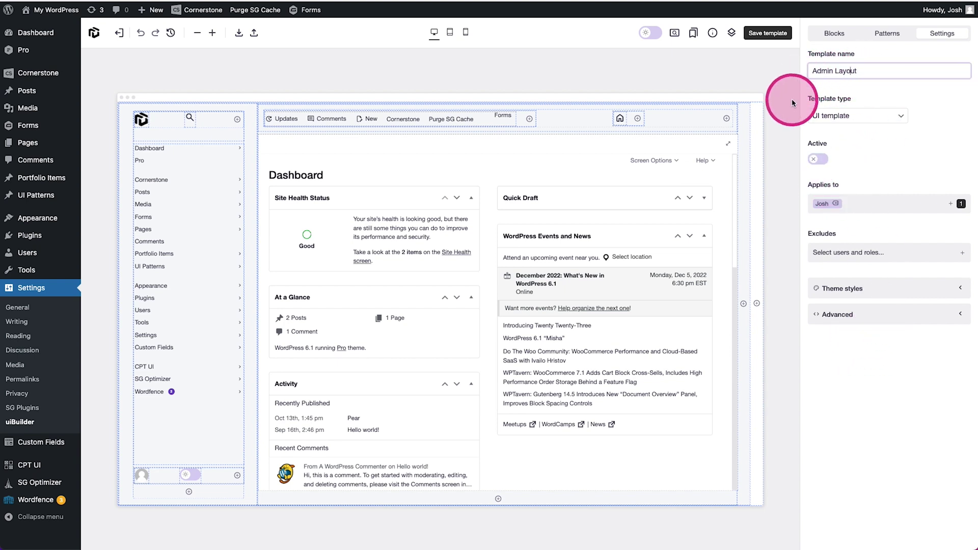
left_click(607, 134)
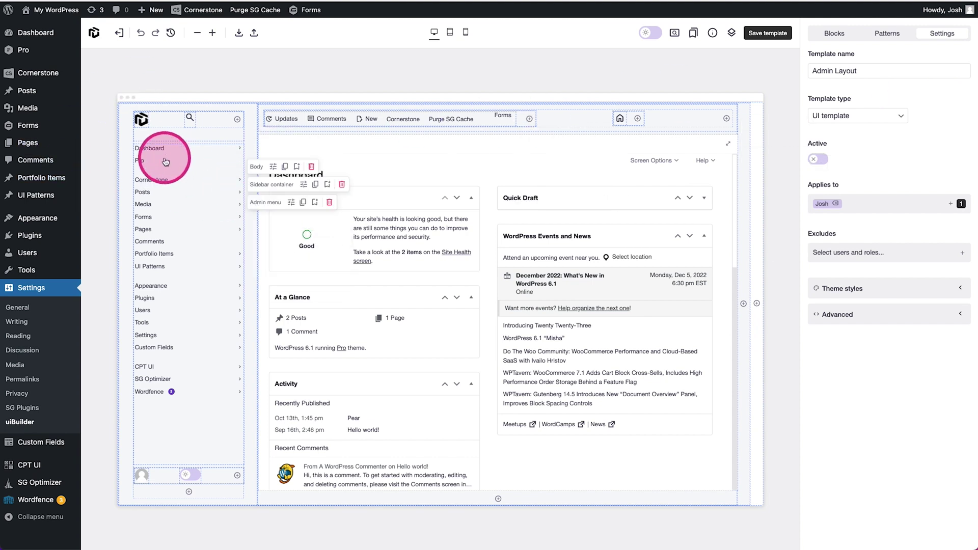
Step: Add a second Admin menu block to the sidebar container, directly beneath the existing admin menu
left_click(834, 33)
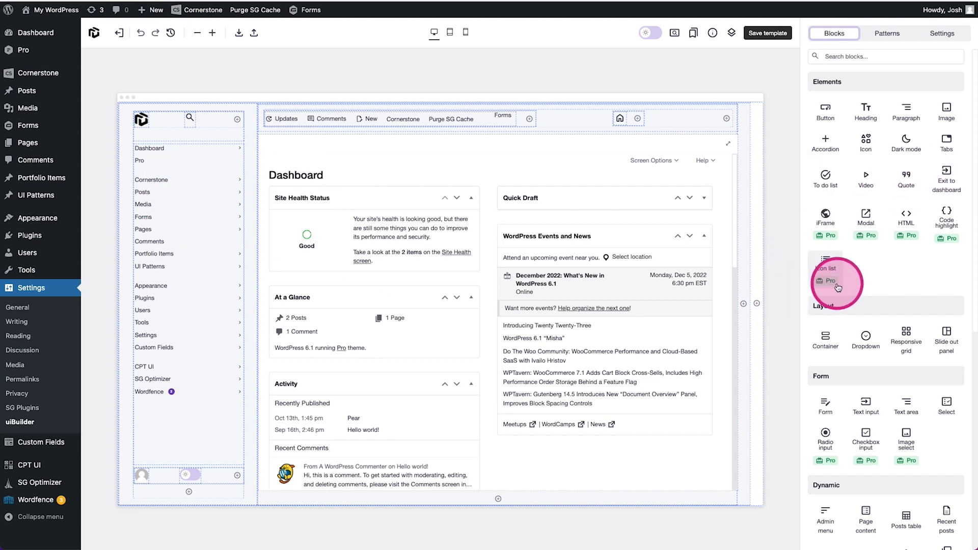
scroll(836, 284, "down", 2)
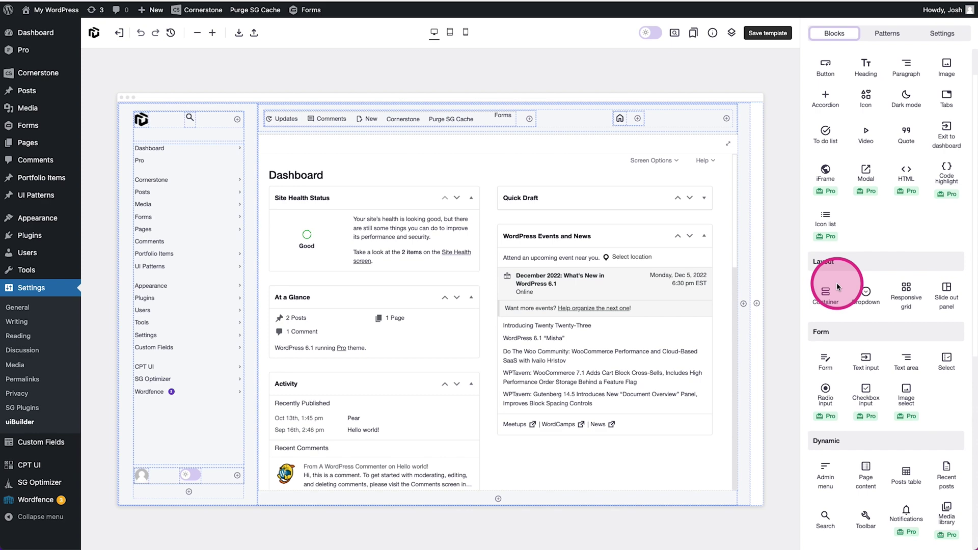
scroll(837, 284, "down", 3)
left_click_drag(826, 356, 170, 443)
left_click_drag(149, 363, 140, 391)
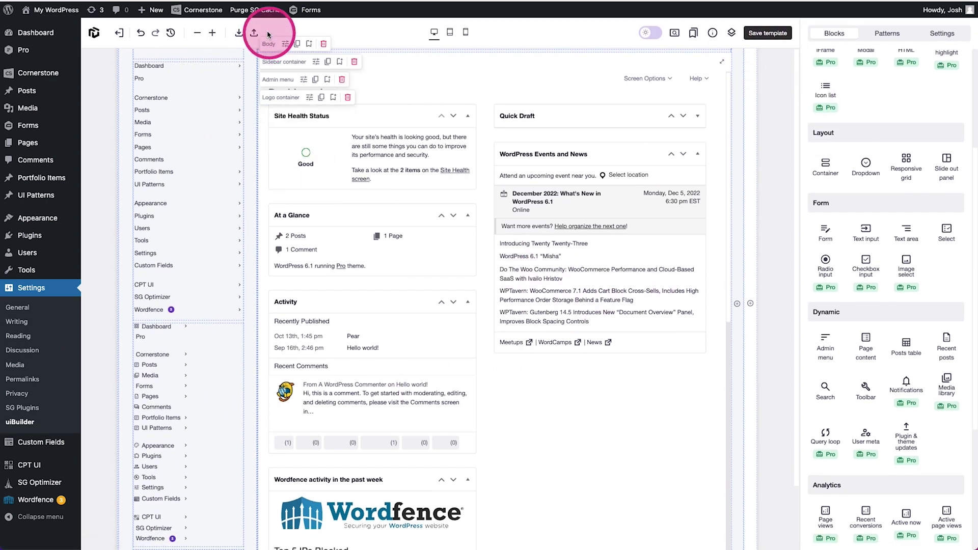
Step: Try deleting the whole Body block, undo that deletion, and delete the duplicate Admin menu block from the sidebar
left_click(212, 32)
left_click(212, 33)
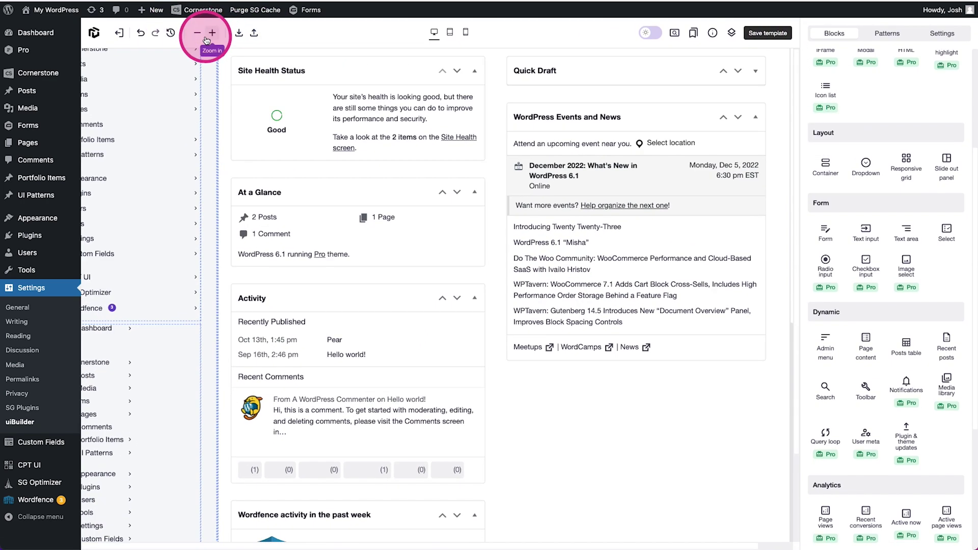
left_click(197, 33)
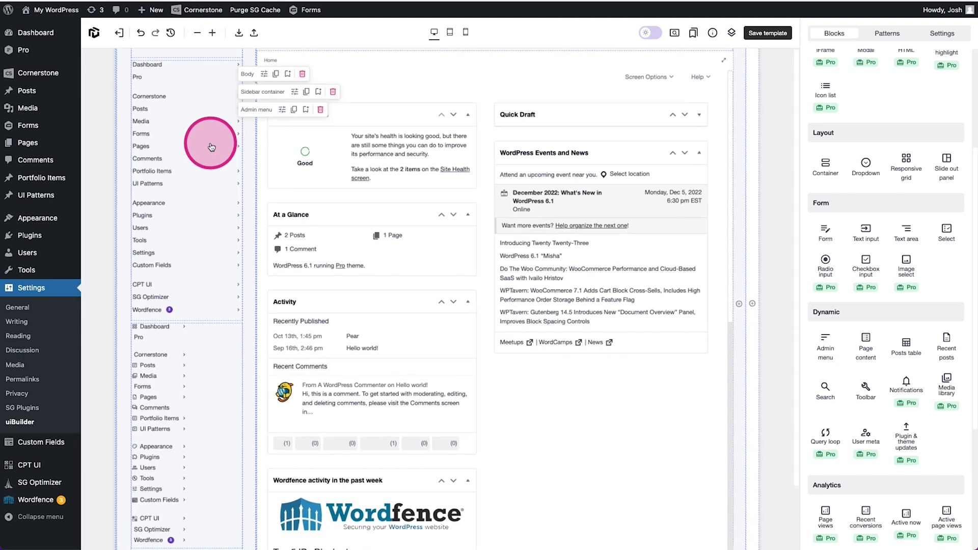
left_click(197, 32)
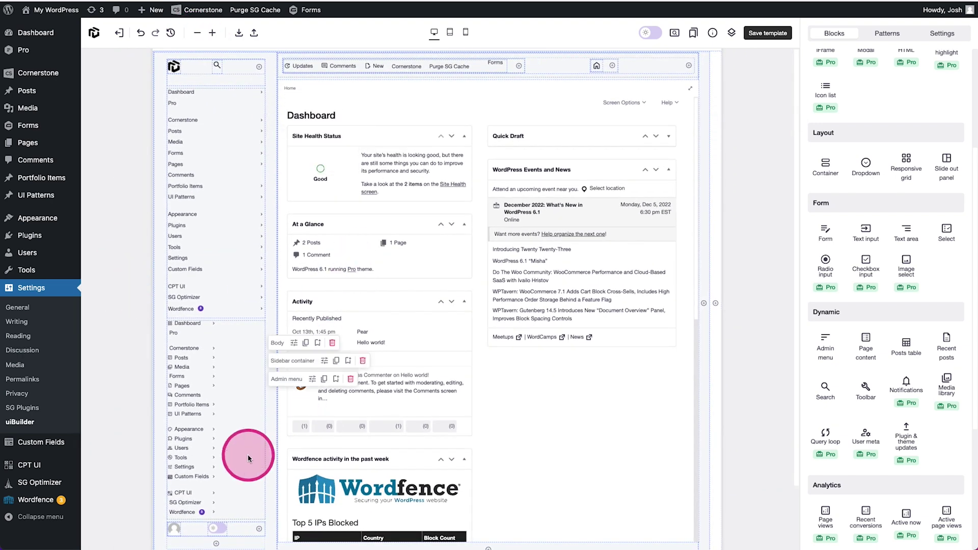
left_click(332, 344)
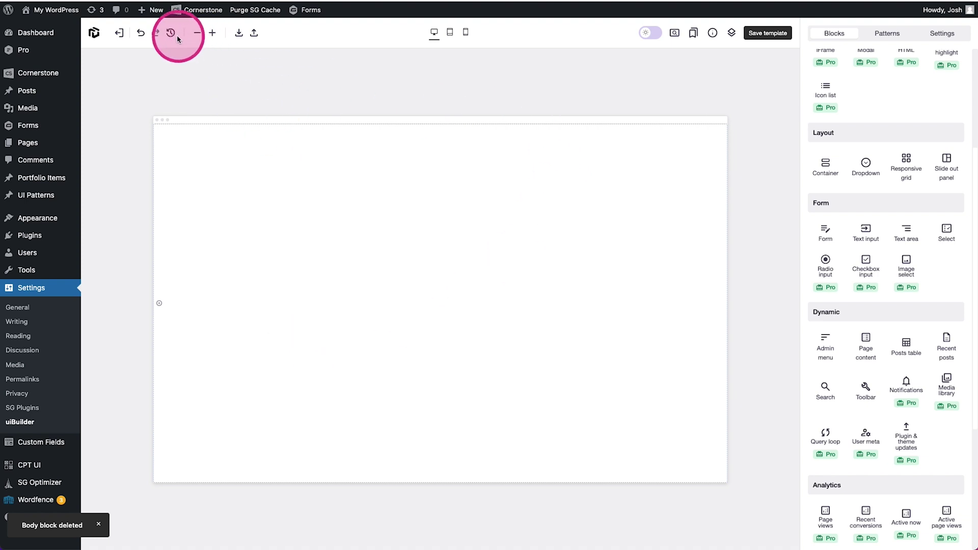
left_click(142, 35)
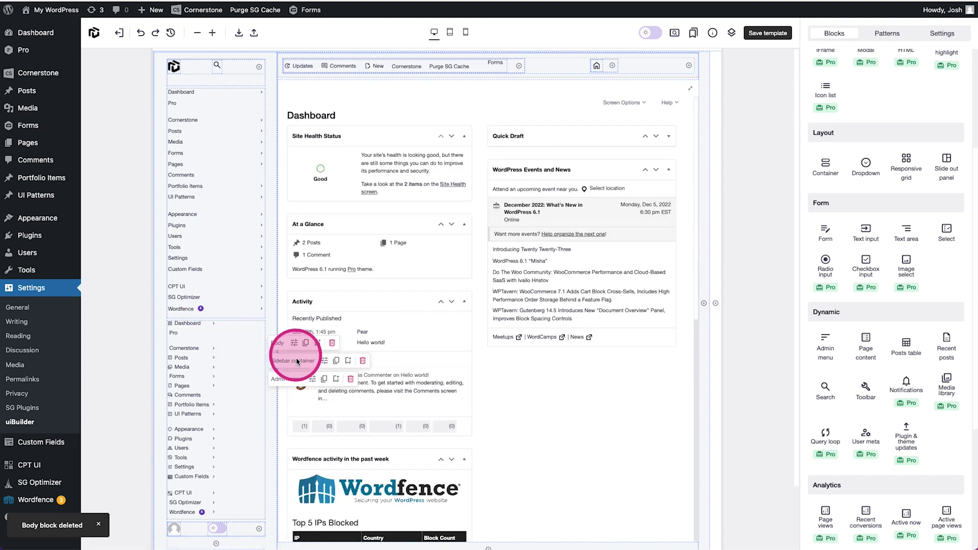
left_click(350, 380)
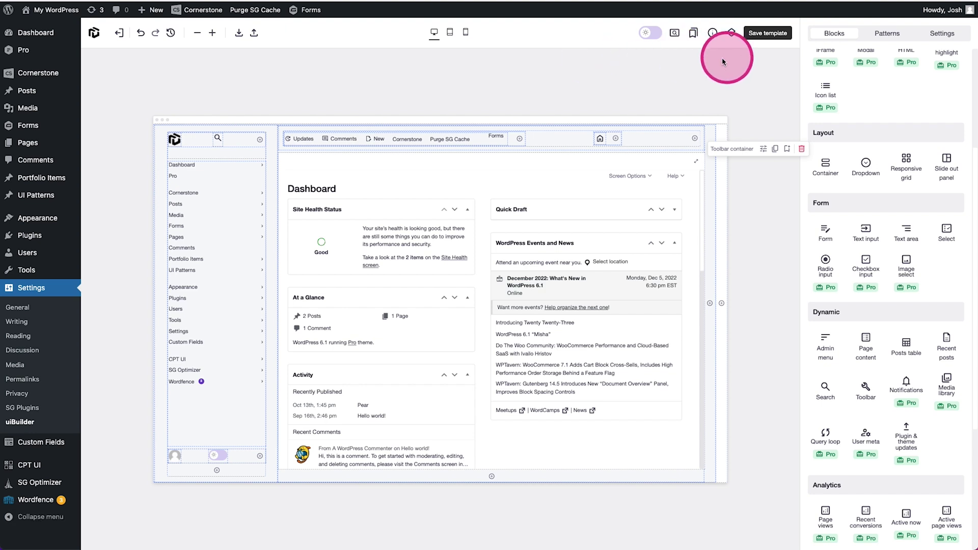
Step: Show the template's block layers and expand the Body container
left_click(731, 33)
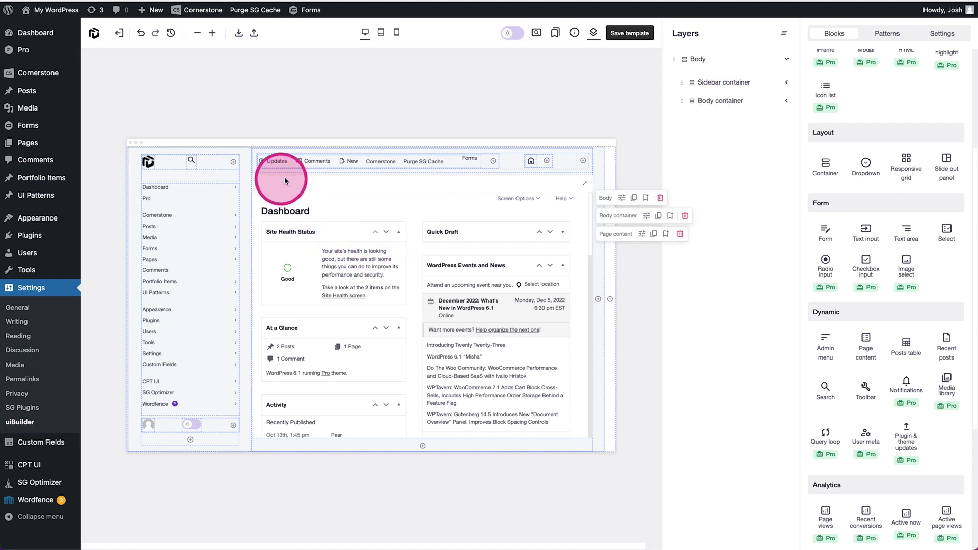
left_click(787, 103)
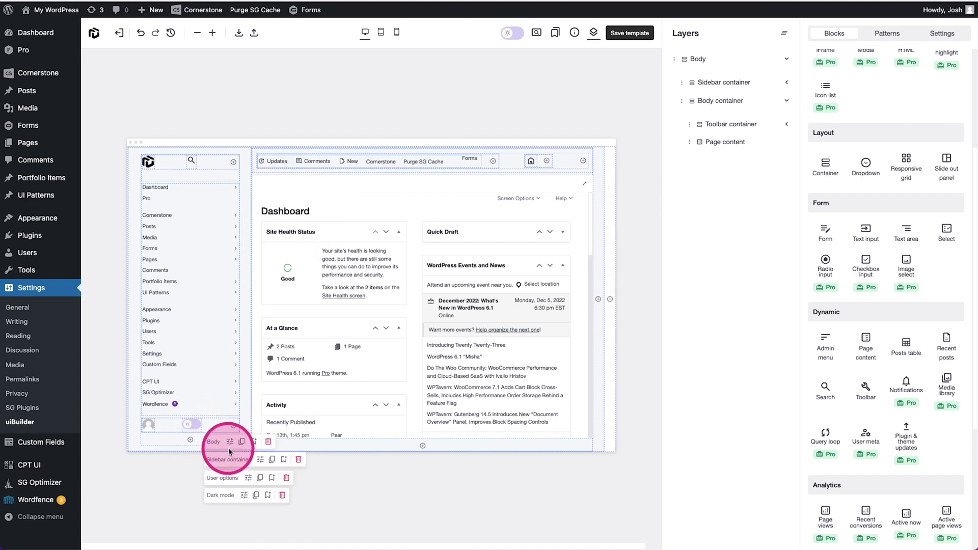
Step: Delete the Dark mode block from the sidebar's User options container and add a fresh Dark mode block in its place
left_click(283, 496)
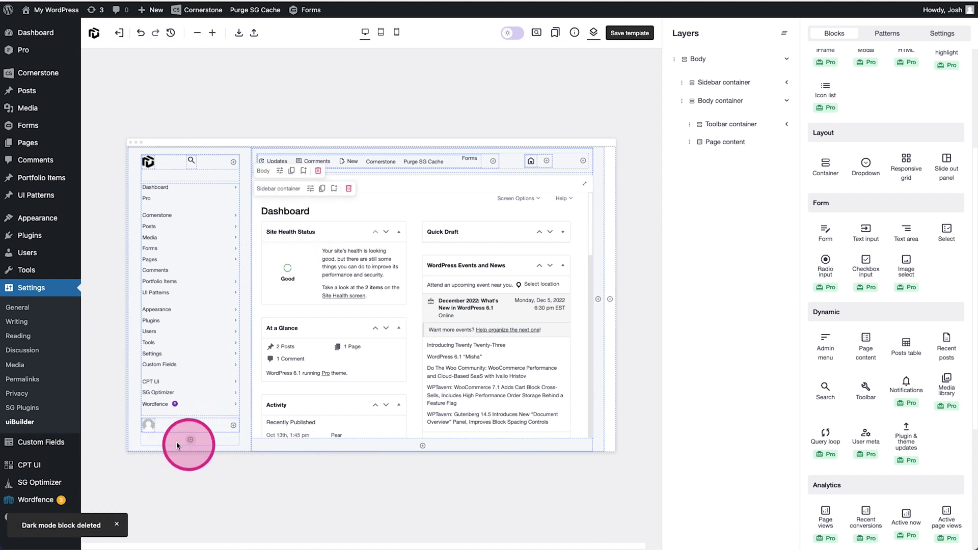
scroll(851, 285, "up", 5)
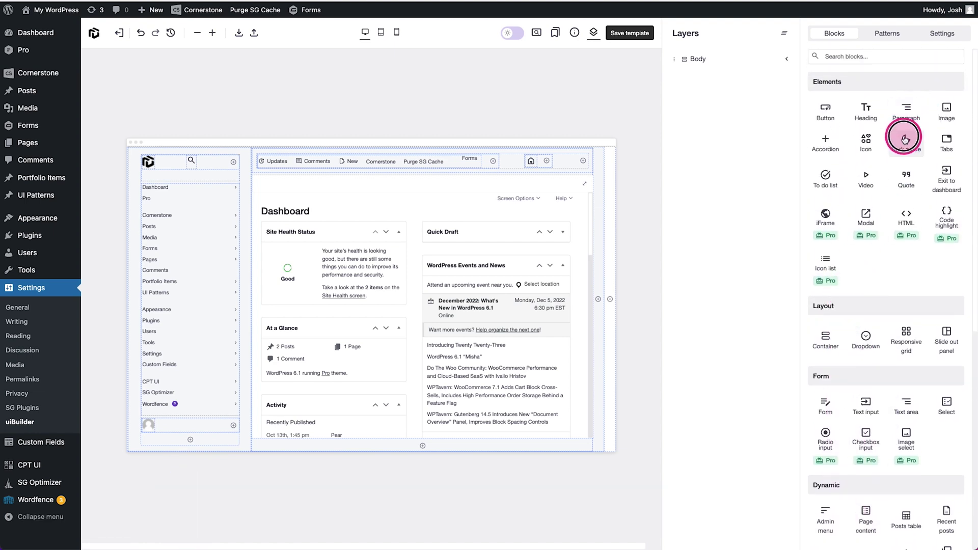
left_click_drag(904, 138, 194, 425)
left_click(202, 428)
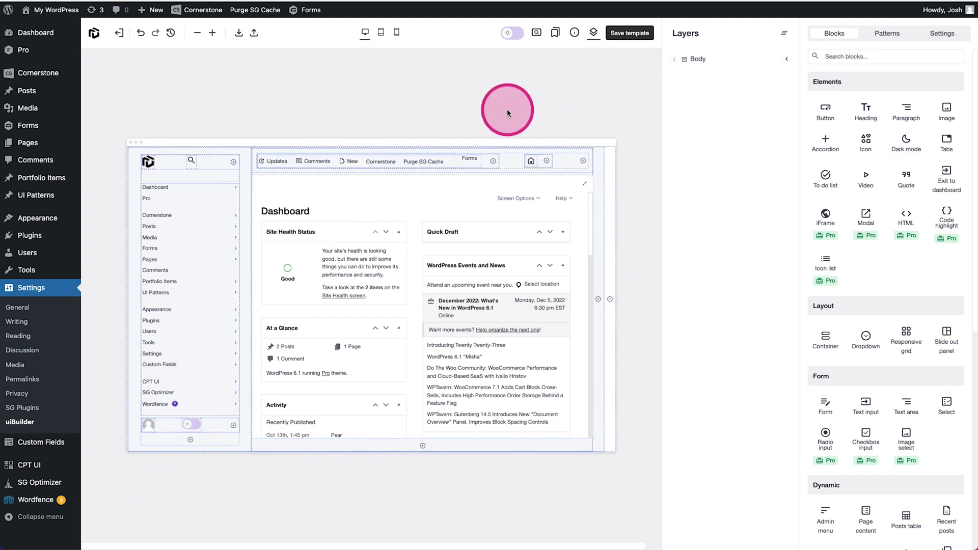
Step: Save the Admin Layout template and set it to Active in its settings
left_click(627, 36)
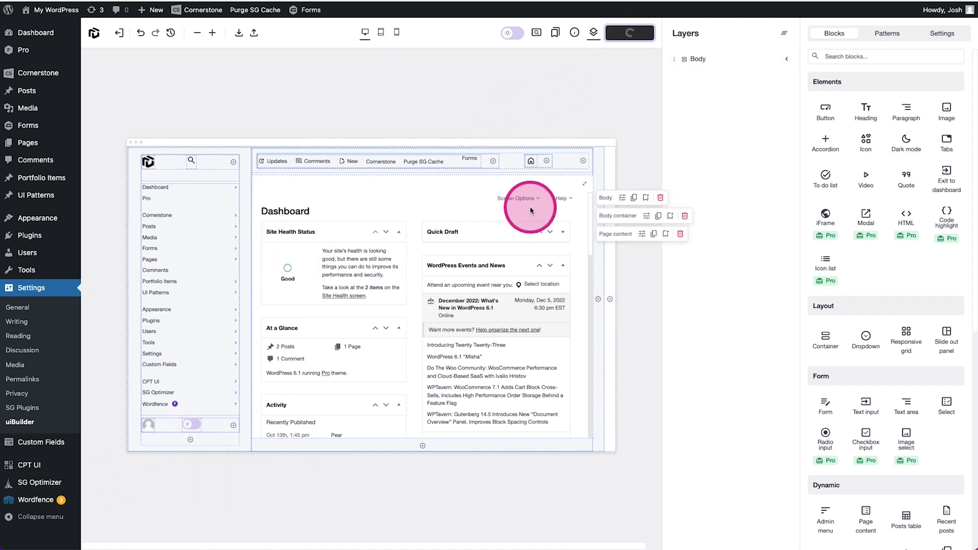
left_click(947, 39)
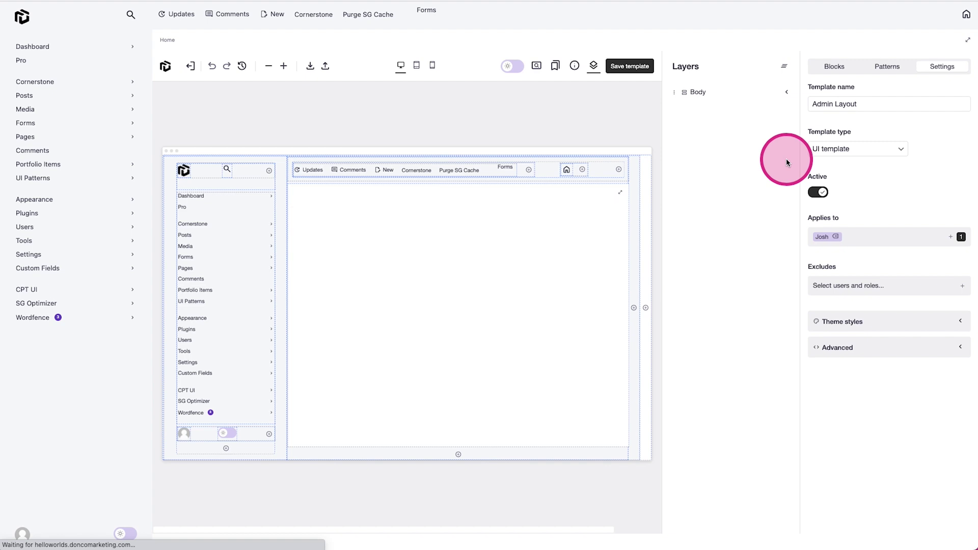
Step: Examine the Dashboard home and the Media Library in the site's new admin layout
left_click(43, 47)
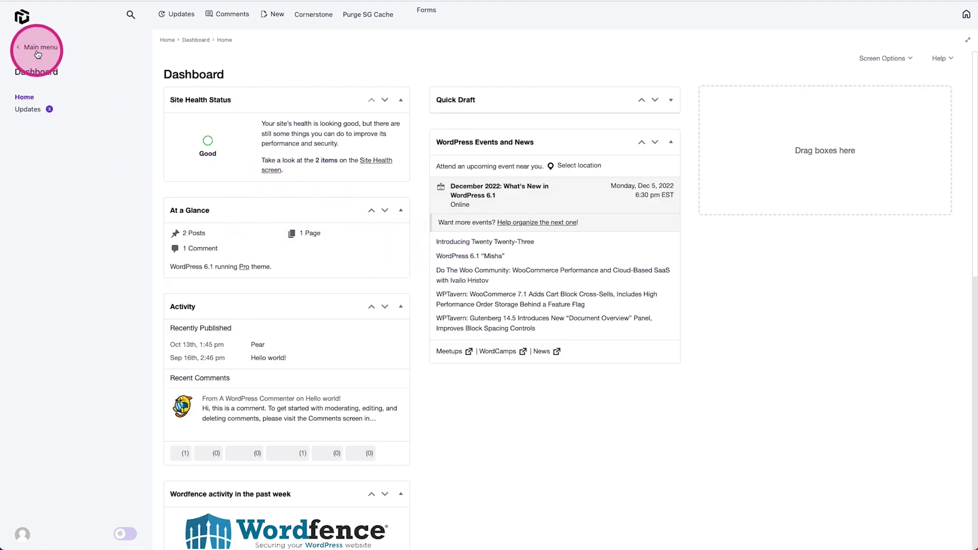
left_click(38, 54)
left_click(22, 105)
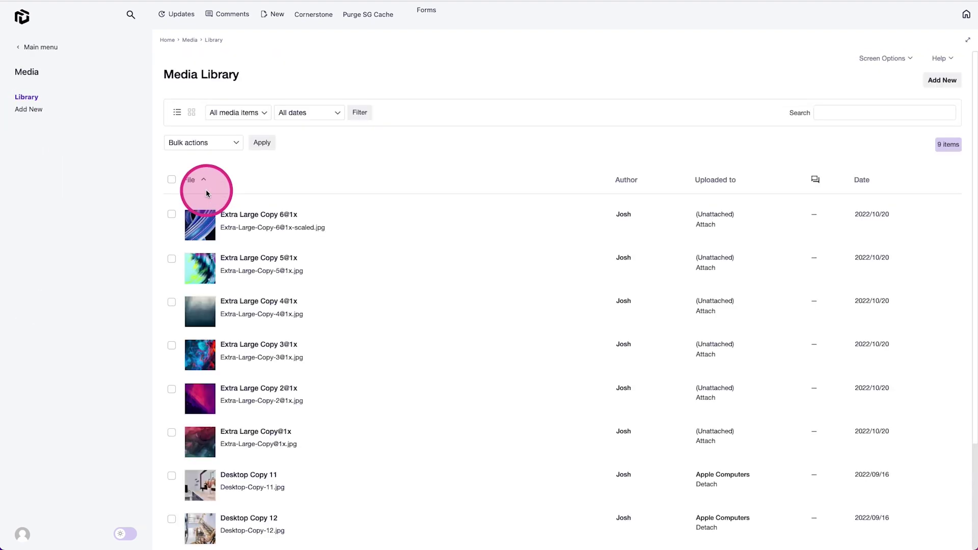
scroll(206, 191, "down", 3)
scroll(236, 179, "up", 3)
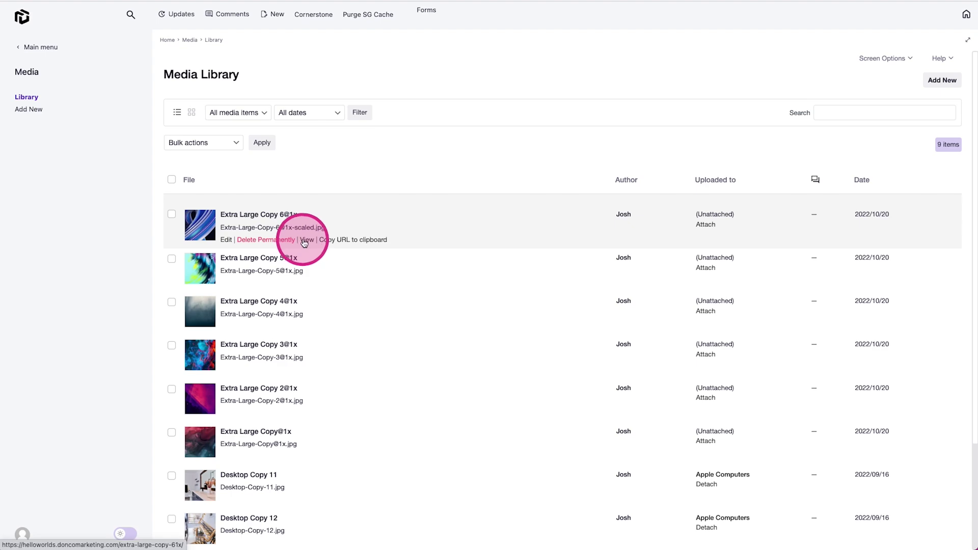
Step: Examine the edit page of the Extra Large Copy 6@1x image and the installed plugins list in the new admin layout
left_click(202, 225)
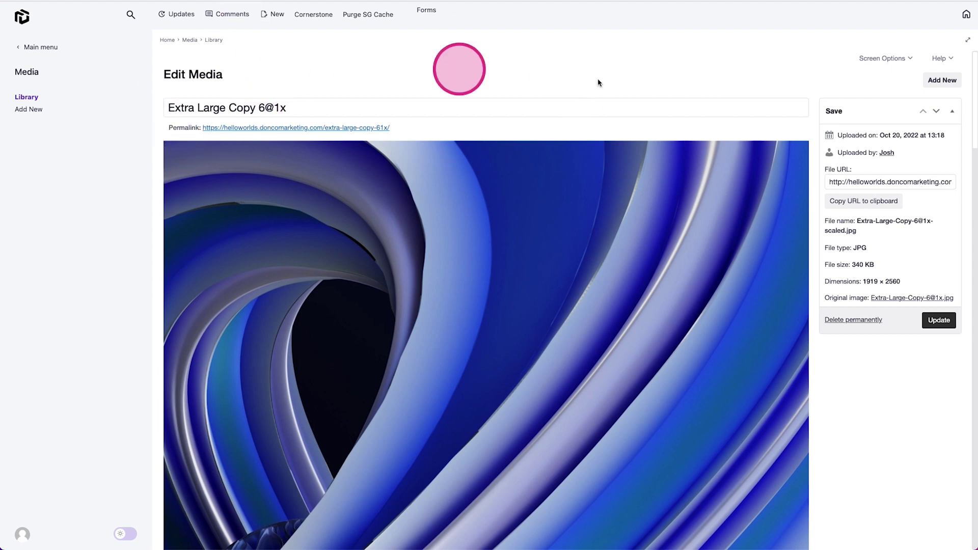
left_click(32, 47)
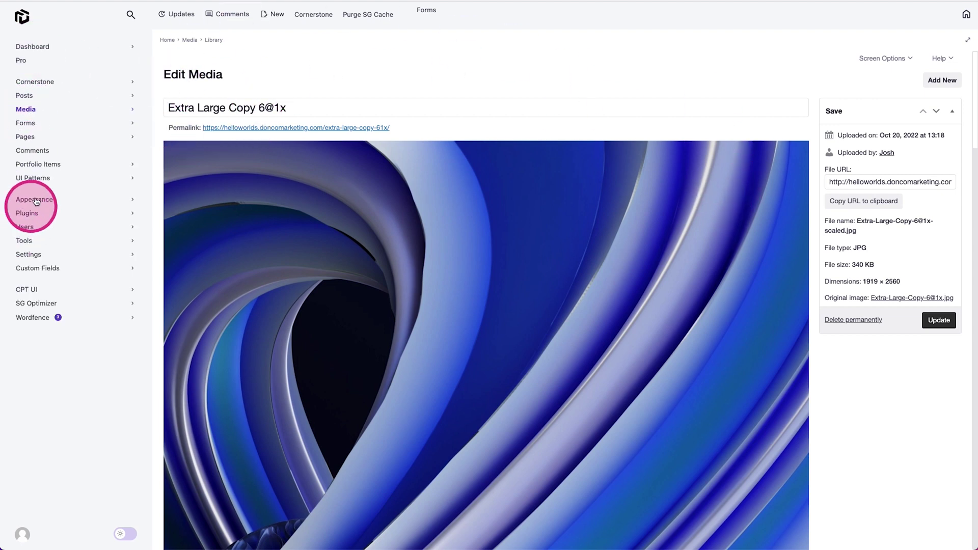
left_click(27, 213)
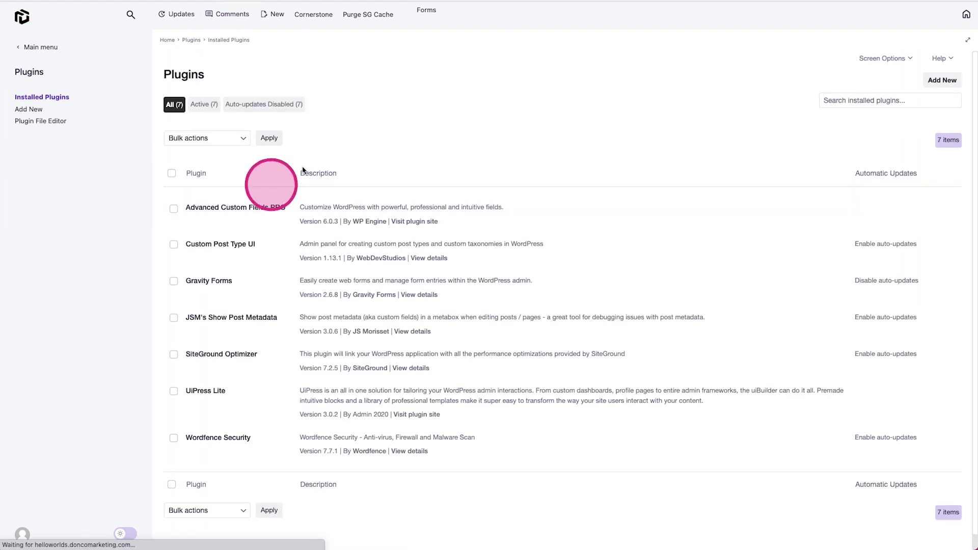
Step: Look through the Portfolio Items list and the Acme, Inc item's gallery and post metadata in the new admin layout
left_click(29, 69)
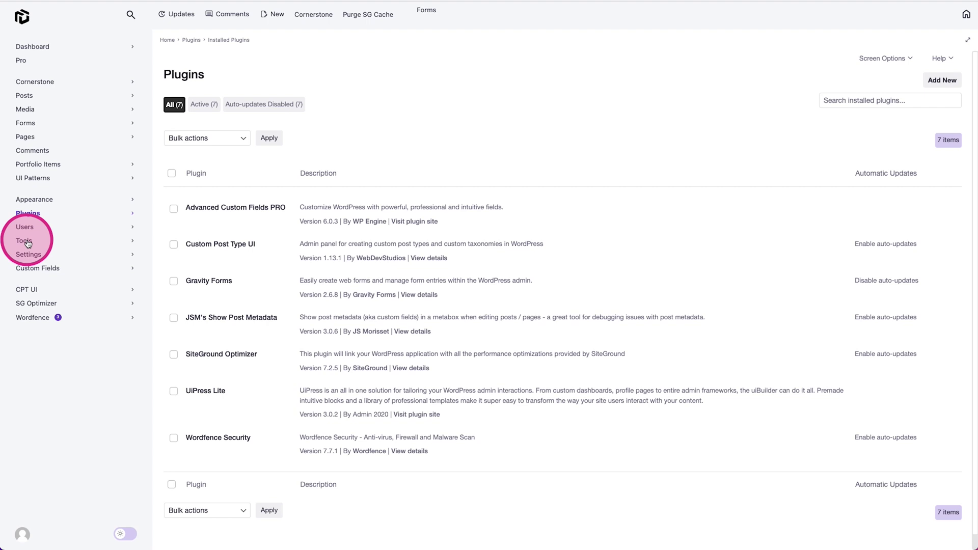
left_click(35, 164)
left_click(45, 96)
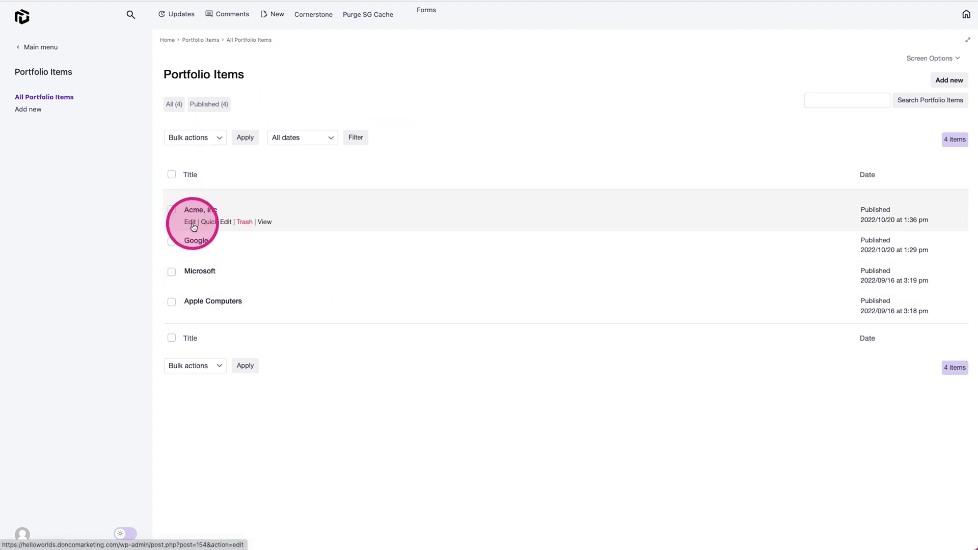
left_click(191, 223)
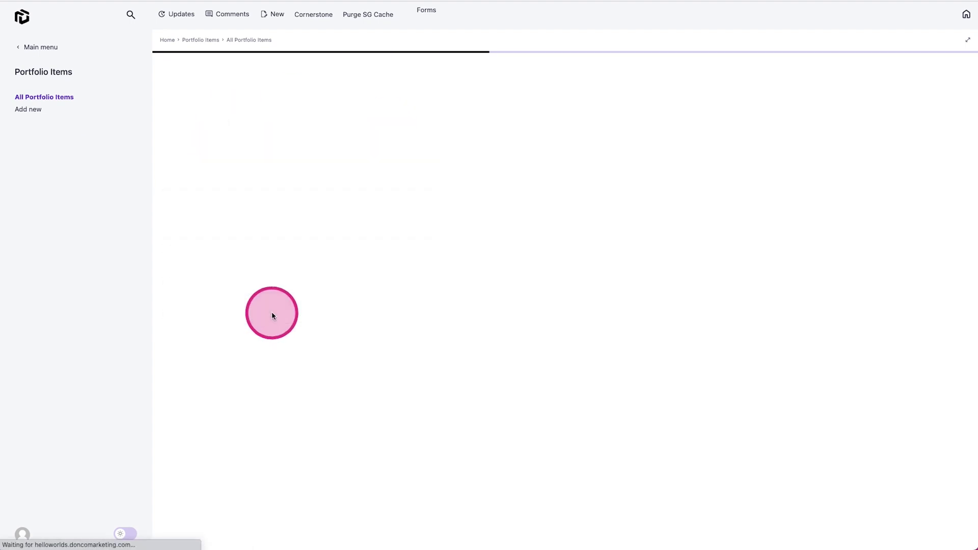
scroll(276, 308, "down", 4)
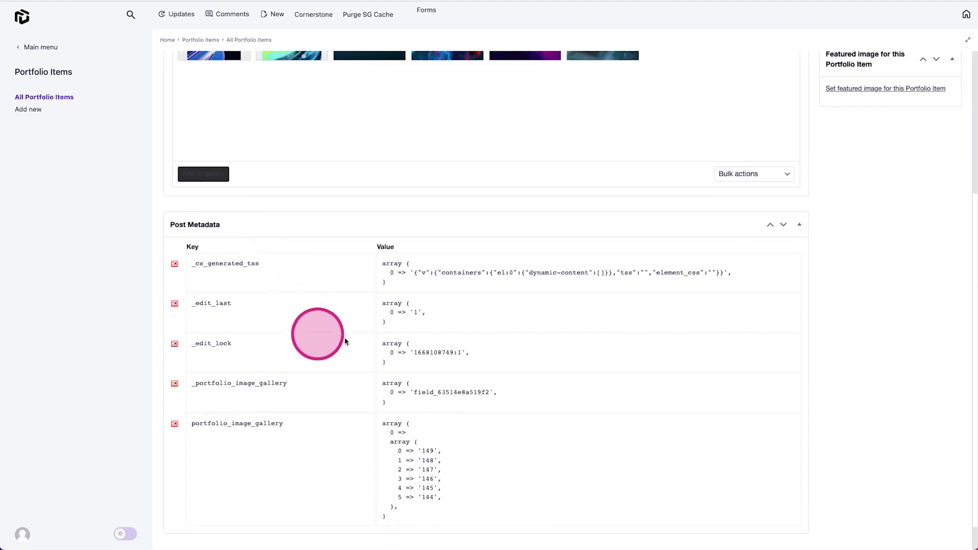
scroll(321, 331, "up", 4)
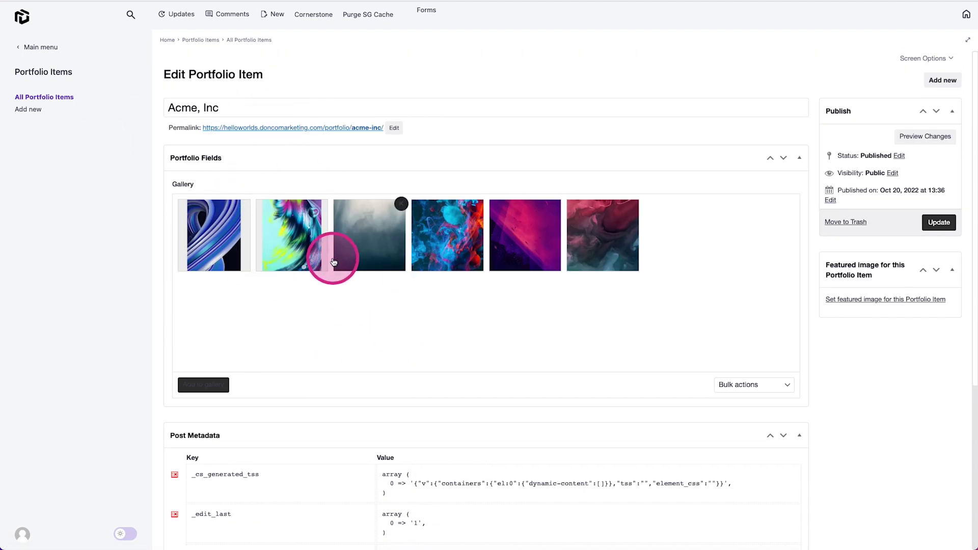
Step: Return to the main admin menu and examine the user avatar's welcome popup and the toolbar's home link
left_click(37, 47)
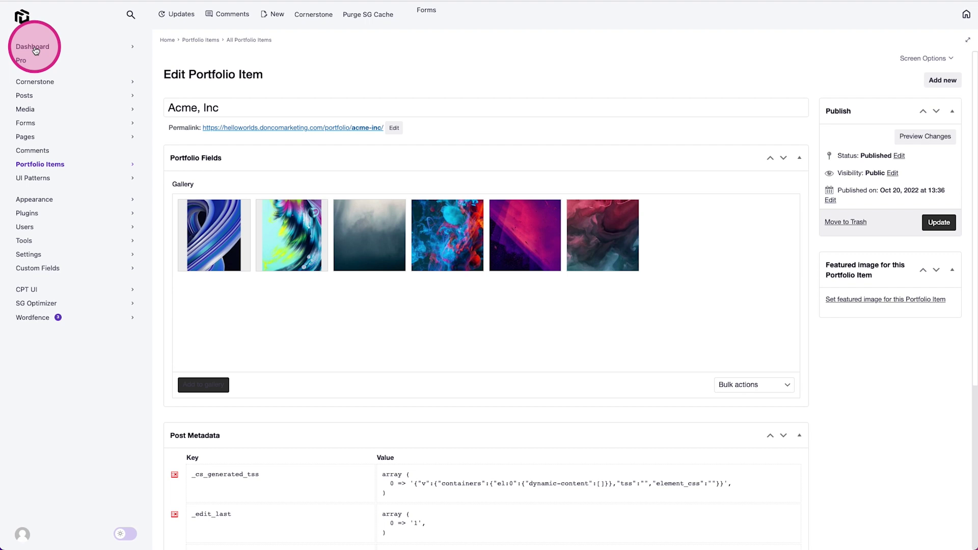
left_click(22, 538)
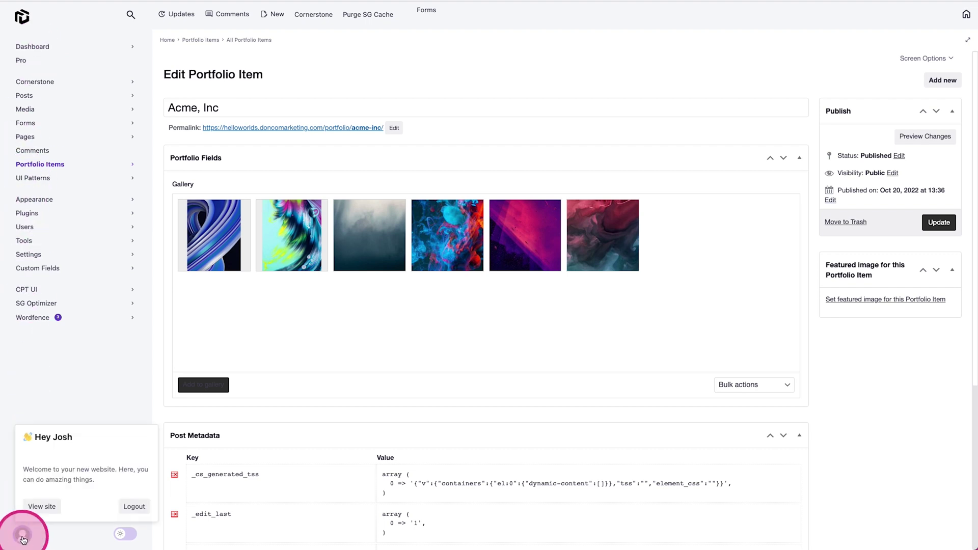
left_click(55, 434)
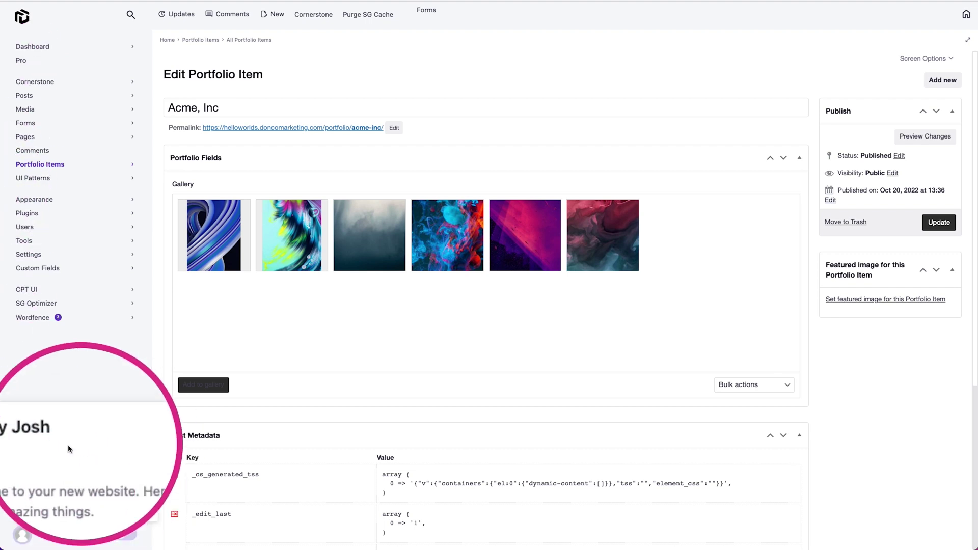
left_click(74, 505)
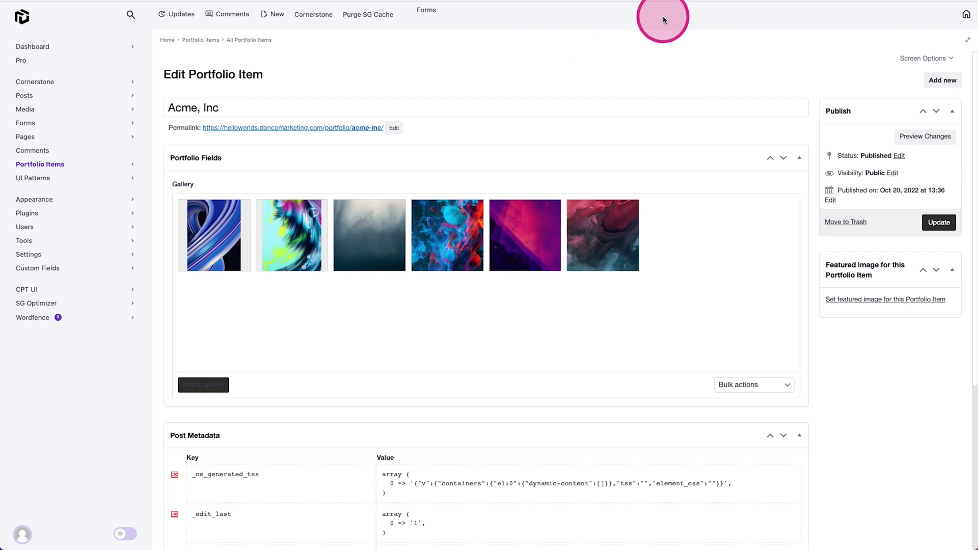
left_click(966, 20)
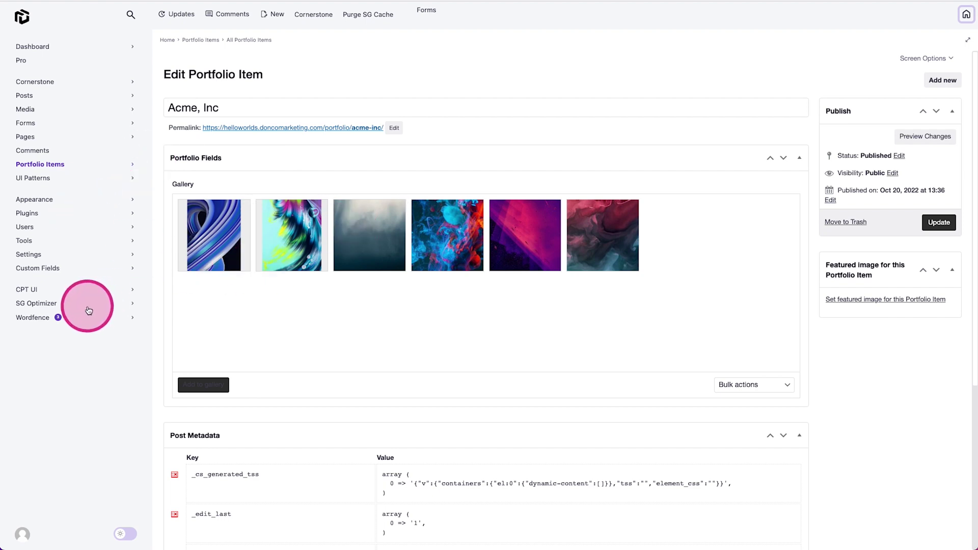
Step: Open uiBuilder from the site's settings and show the Admin menu block's style options in the Admin Layout template
left_click(135, 256)
left_click(26, 196)
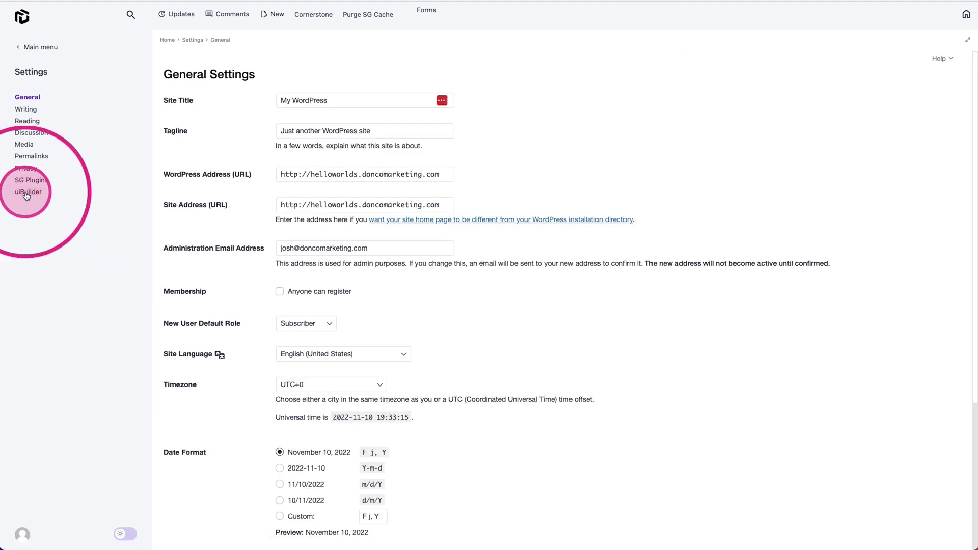
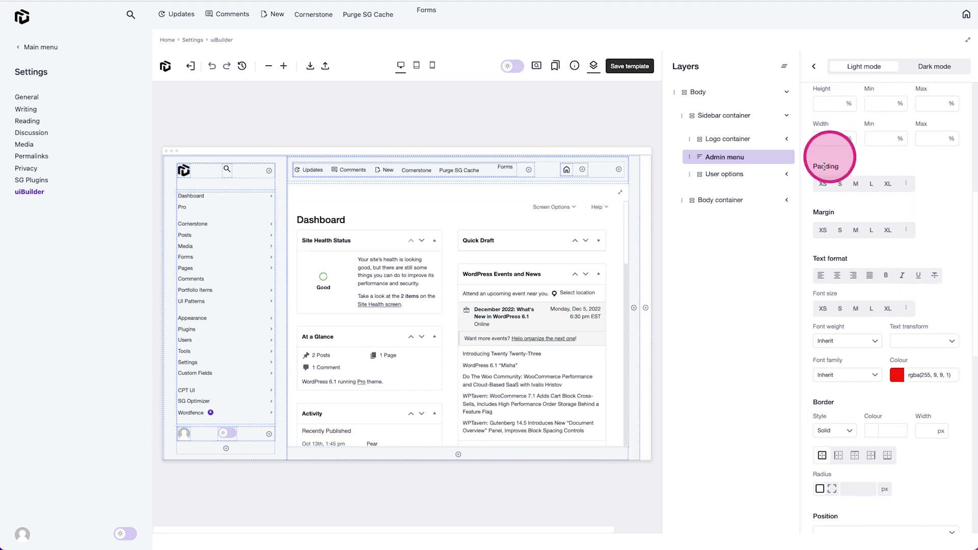
left_click(731, 164)
left_click(861, 173)
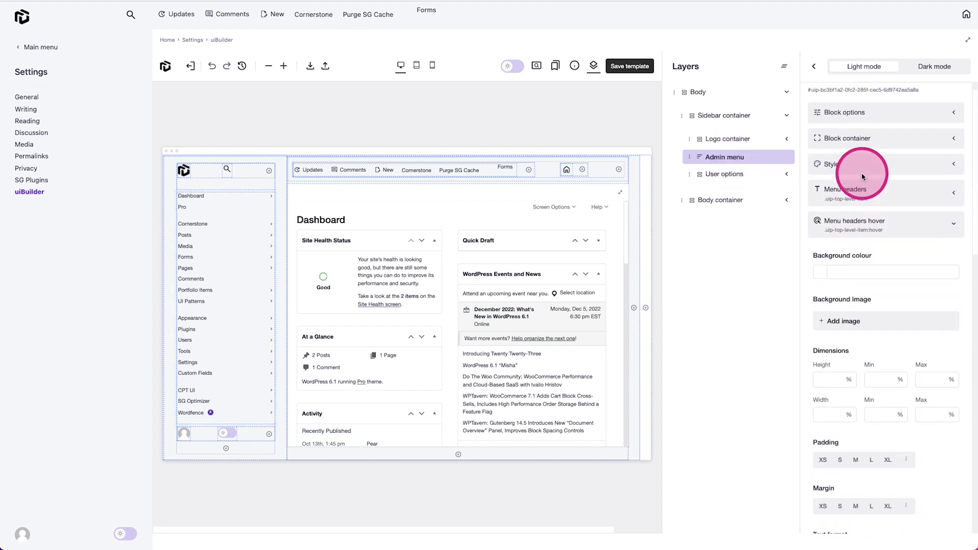
Step: Set the text colour of the Admin menu's Menu headers active style to green, rgba(58, 188, 102)
scroll(847, 234, "down", 5)
scroll(847, 233, "down", 5)
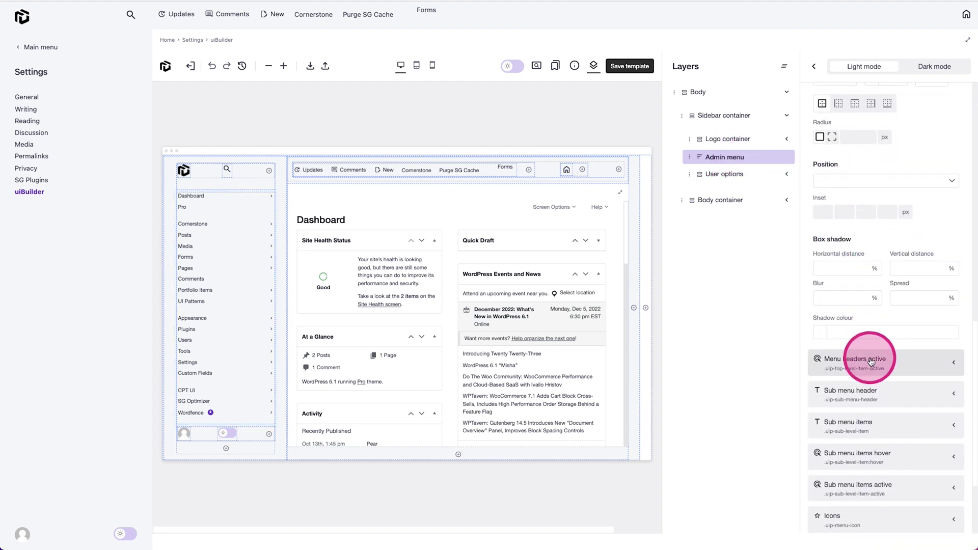
left_click(872, 360)
scroll(871, 368, "down", 7)
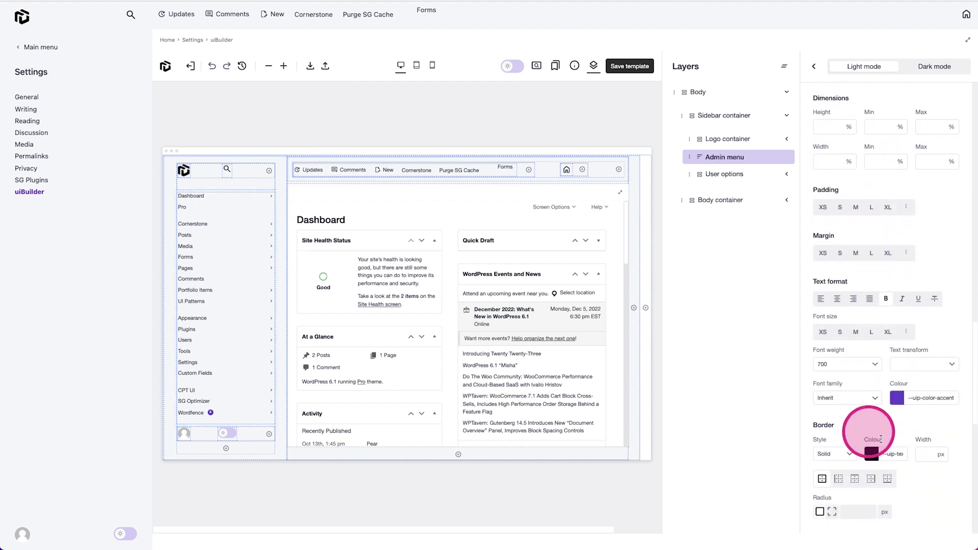
left_click(899, 402)
scroll(972, 465, "down", 3)
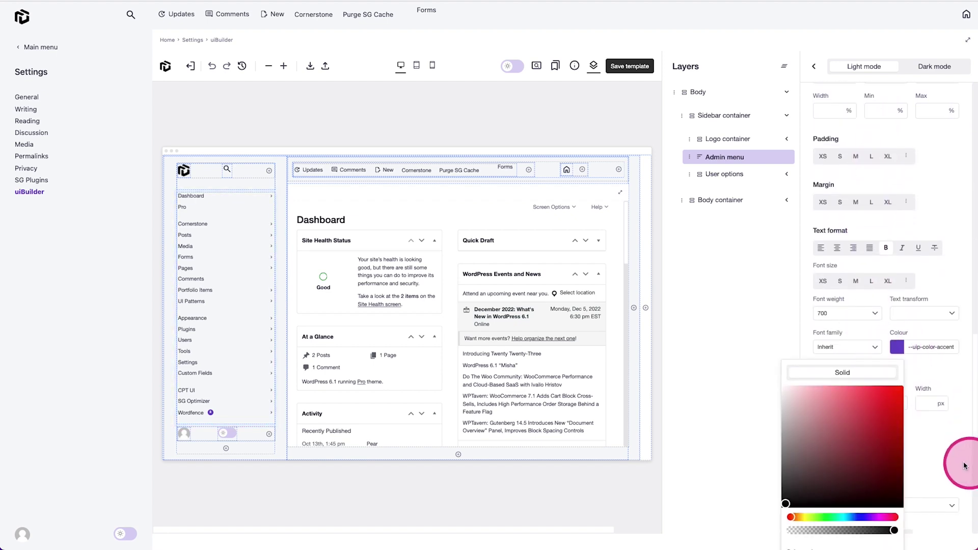
left_click(840, 406)
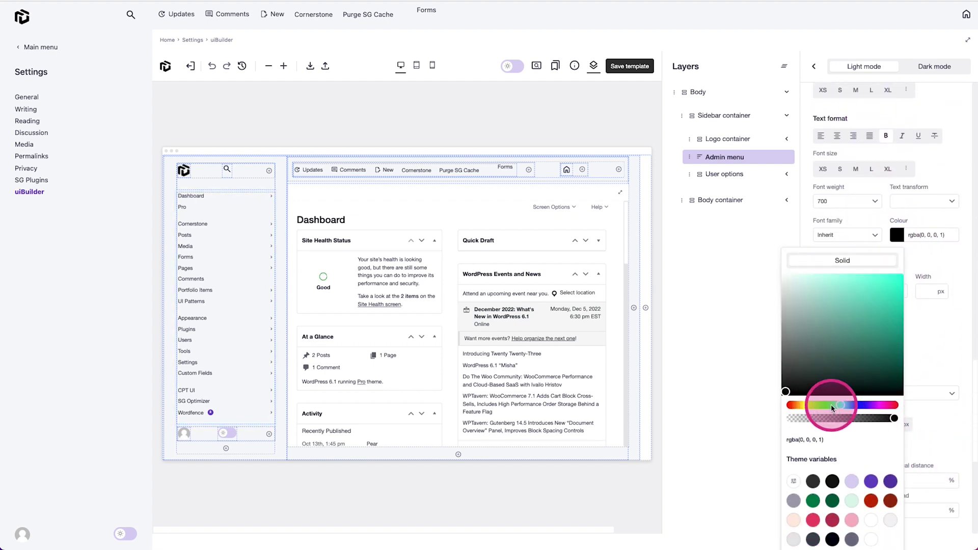
left_click(864, 308)
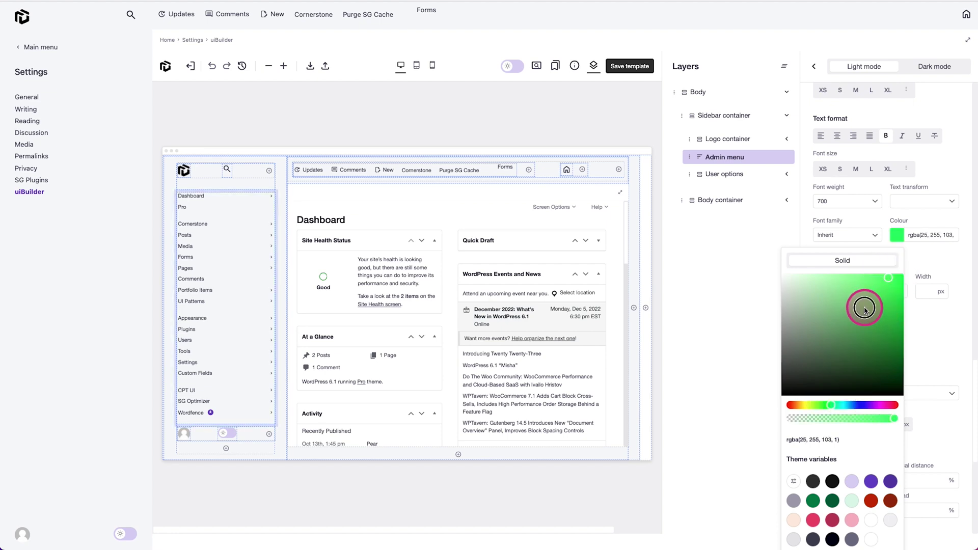
left_click(947, 264)
Step: Set the font weight of the Menu headers active style to 900
scroll(917, 256, "down", 3)
scroll(917, 257, "up", 4)
left_click(853, 226)
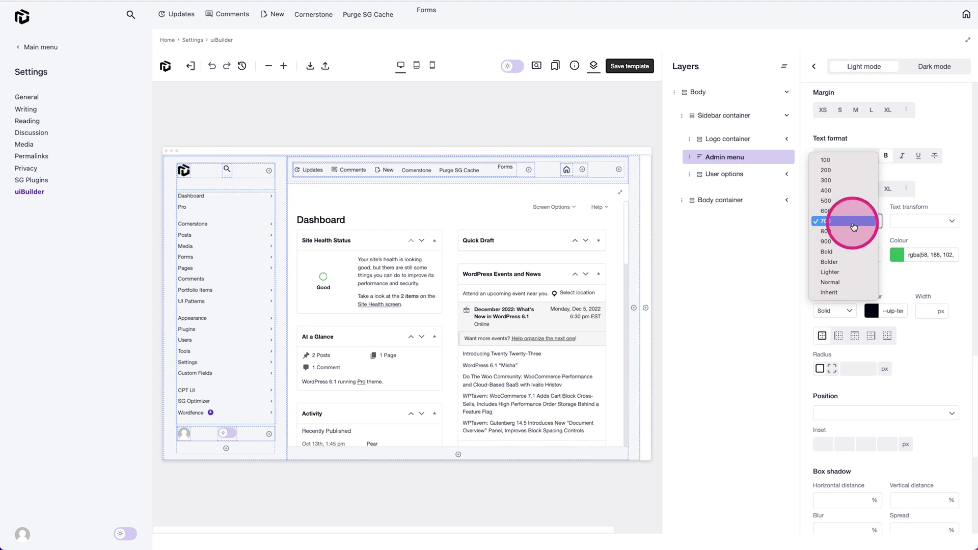
left_click(848, 242)
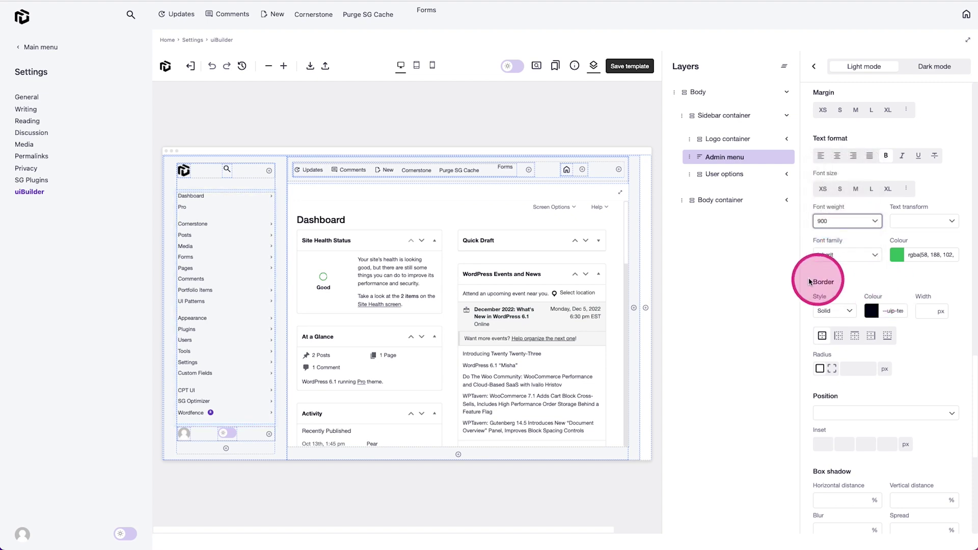
Step: Review the Admin menu's Sub menu items active style and save the template
scroll(874, 311, "down", 6)
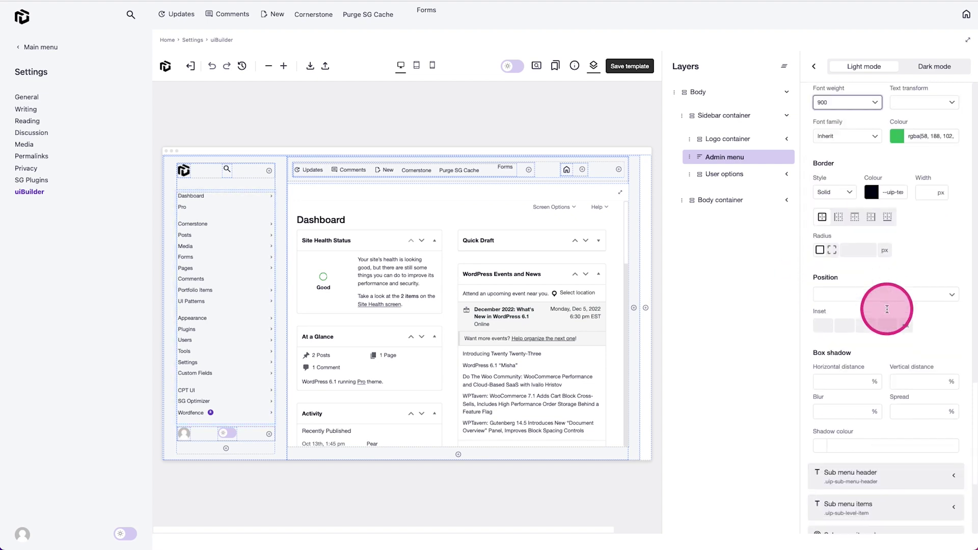
left_click(861, 374)
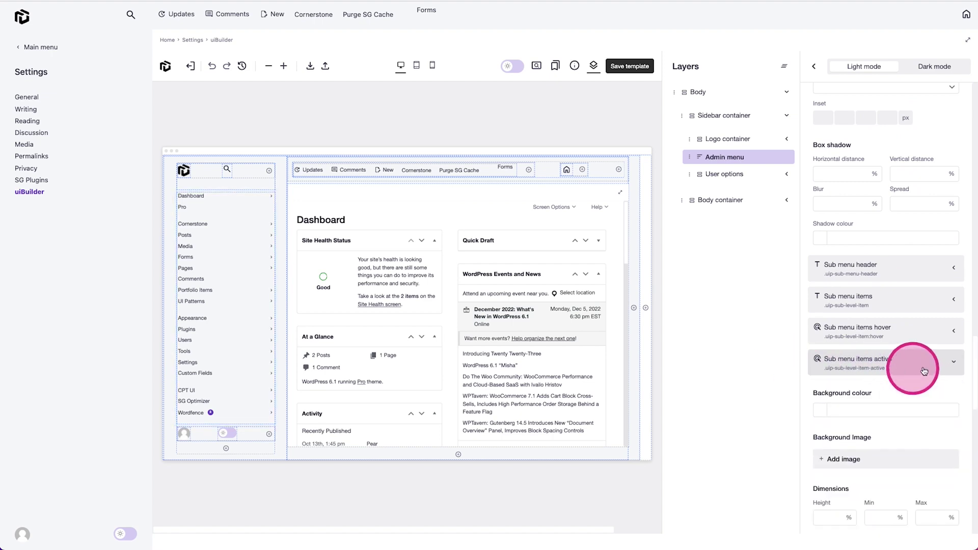
scroll(895, 370, "down", 10)
scroll(913, 282, "up", 2)
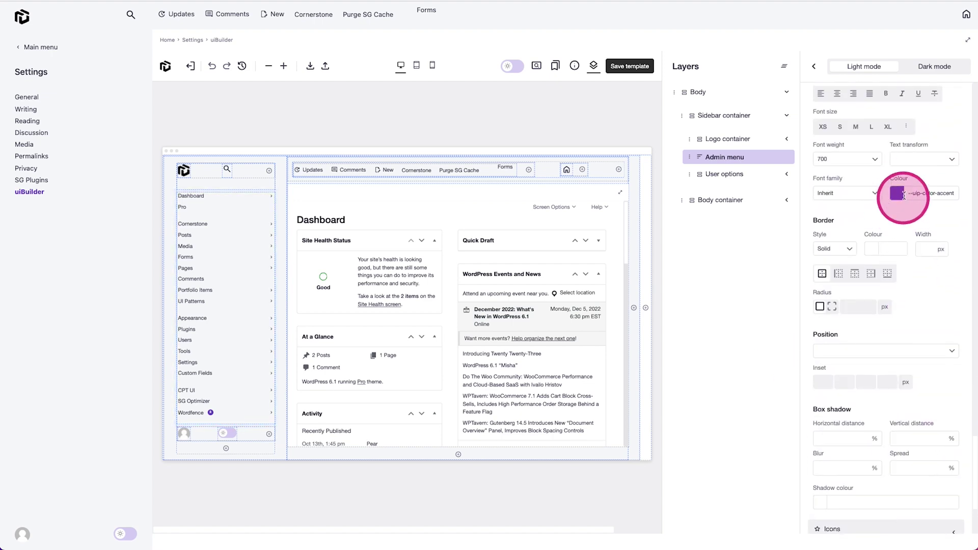
left_click(630, 67)
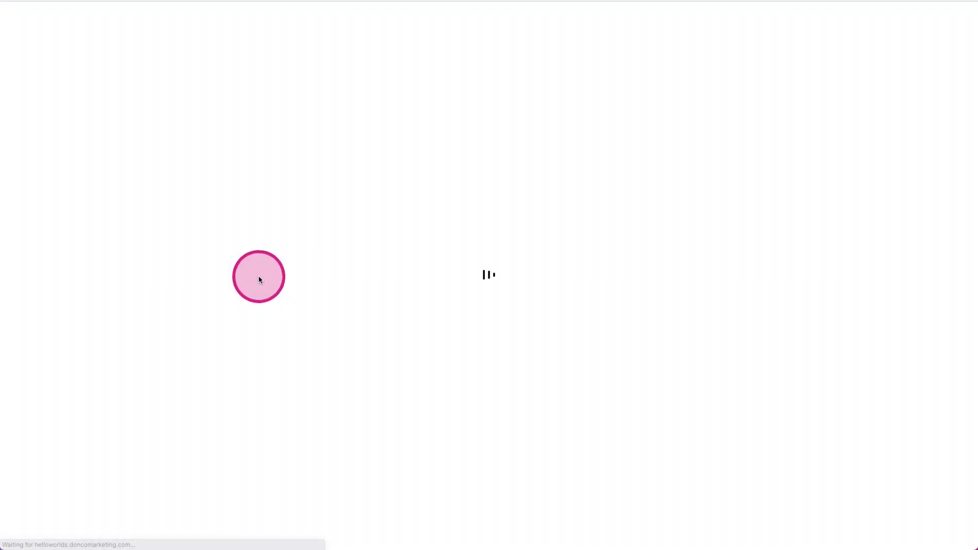
Step: Check the restyled hover and active menu headers by visiting General Settings and the Media Library from the main menu
left_click(47, 46)
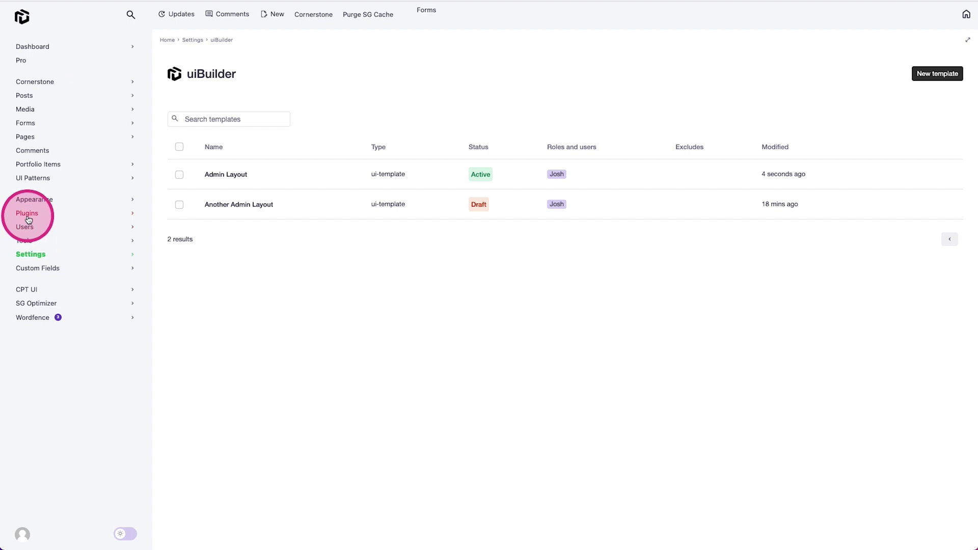
left_click(31, 254)
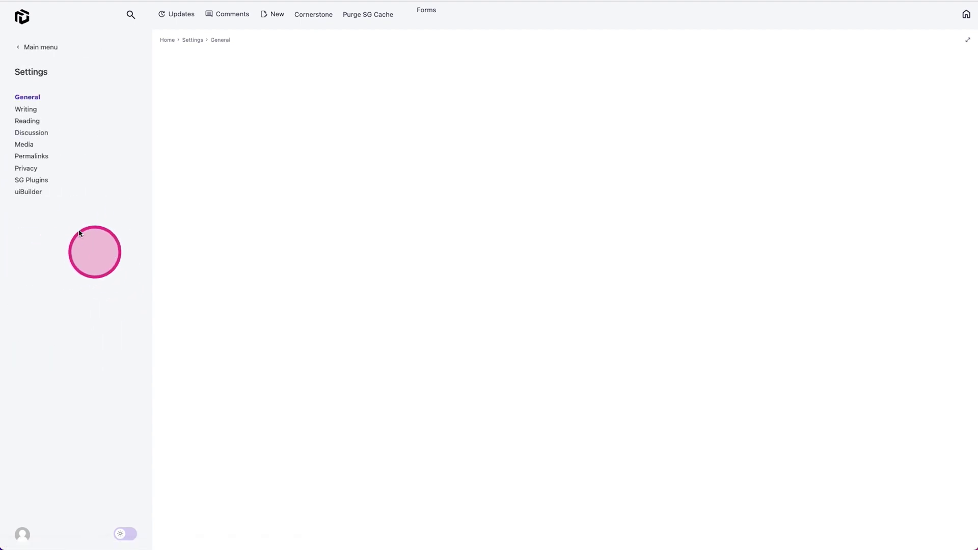
left_click(28, 100)
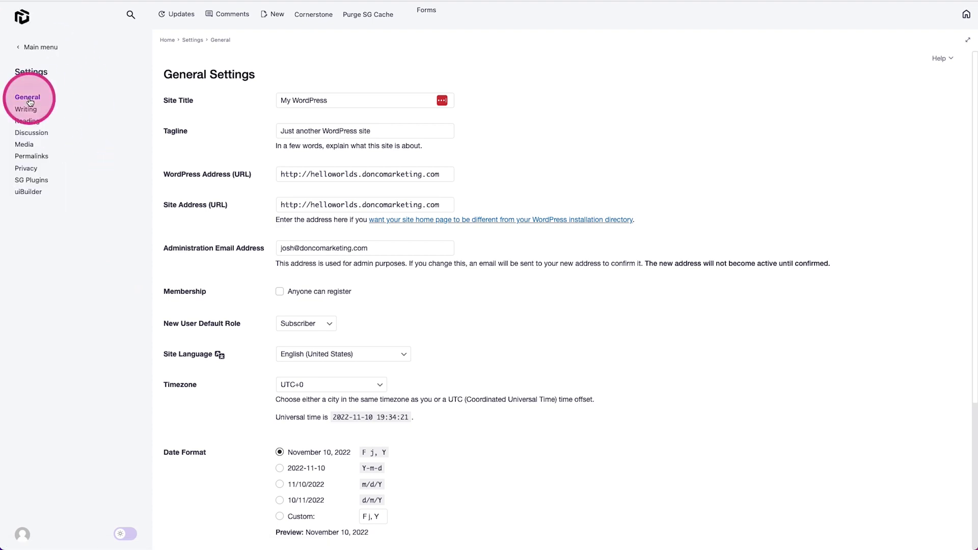
left_click(41, 46)
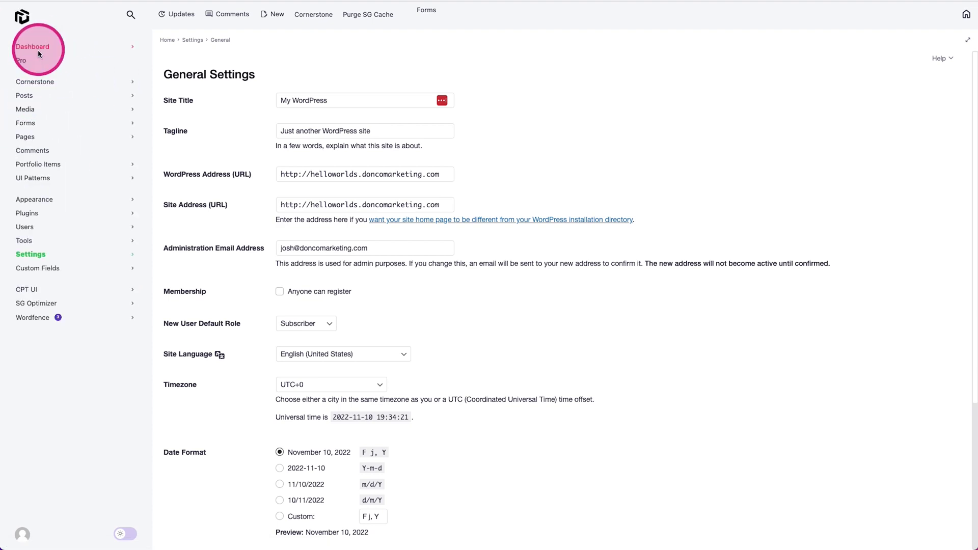
left_click(32, 113)
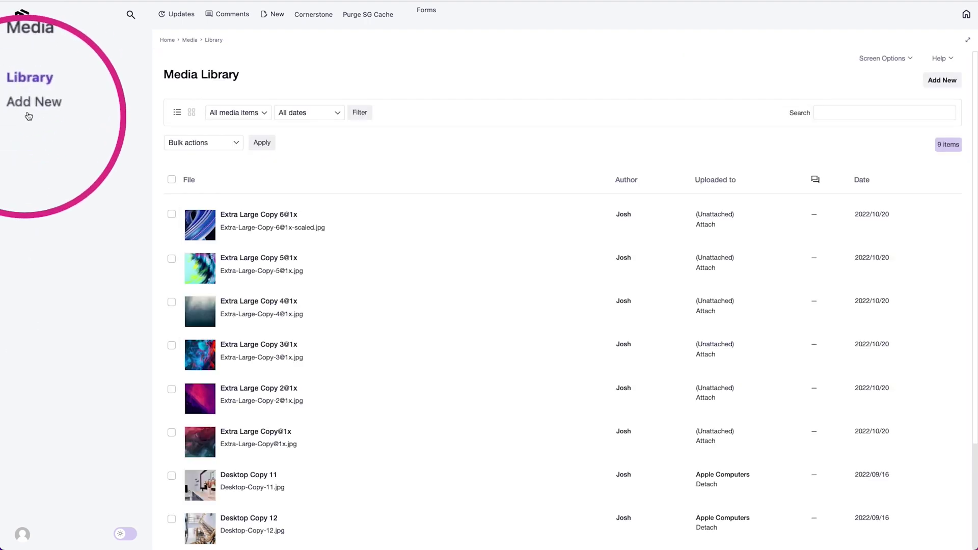
left_click(41, 47)
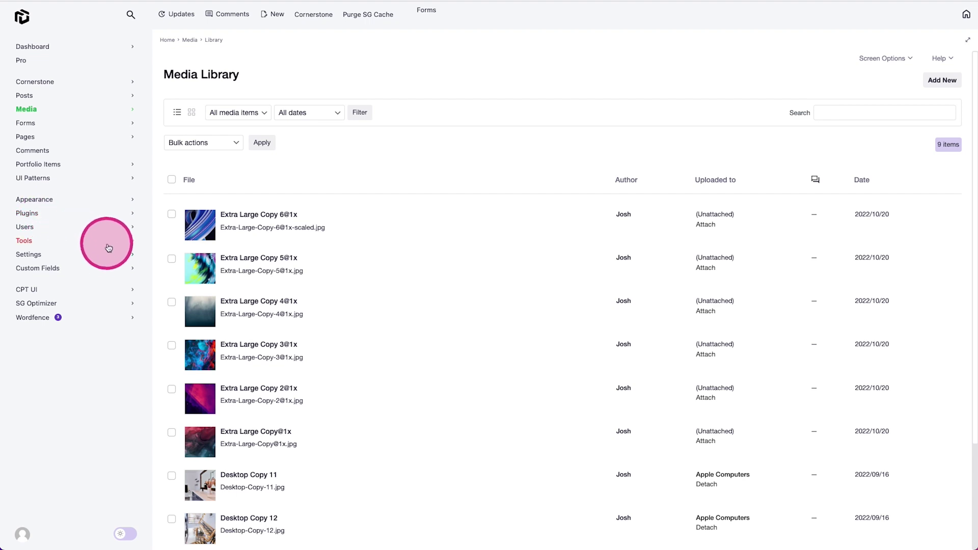
Step: Reopen the Admin Layout template for editing in uiBuilder
left_click(125, 254)
left_click(29, 191)
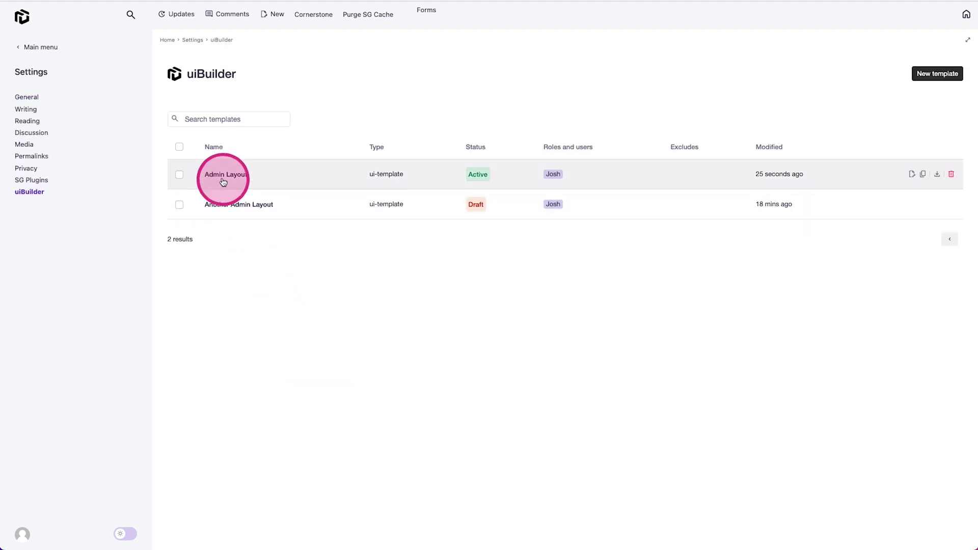
left_click(223, 181)
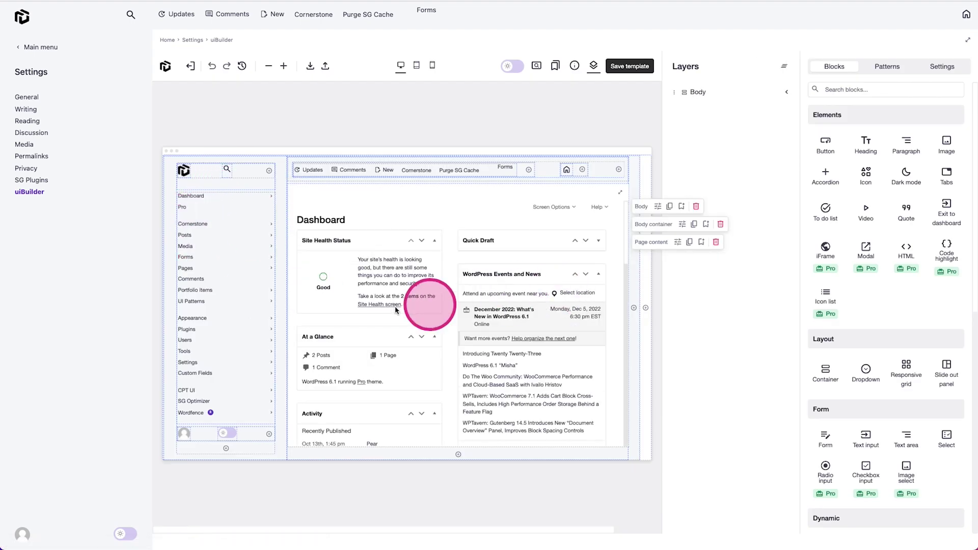
Step: Open the Admin menu's block options and set its menu style to Inline
left_click(301, 245)
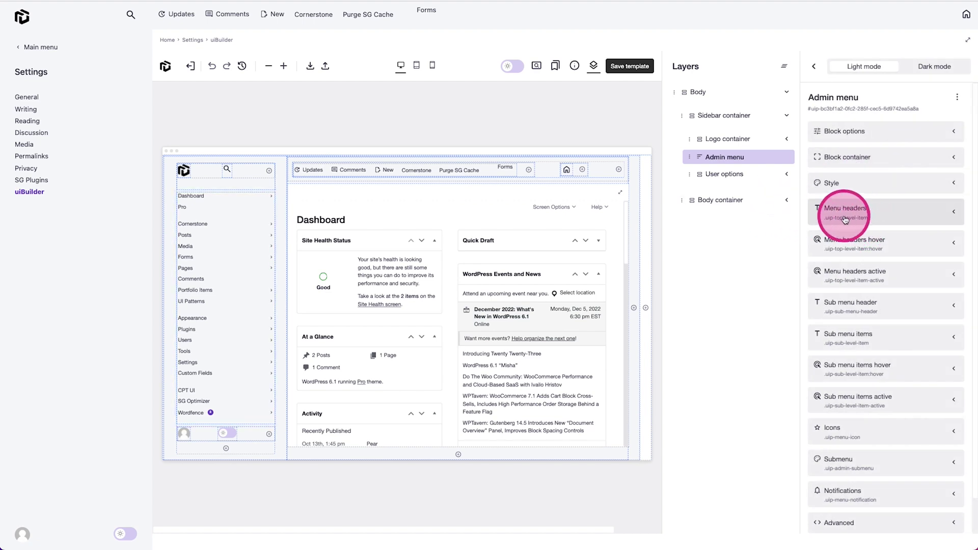
left_click(859, 135)
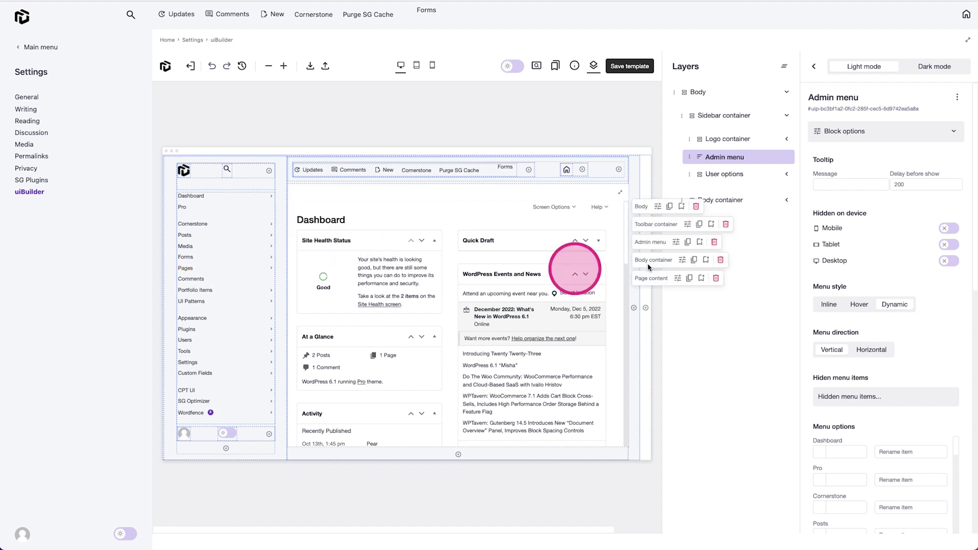
scroll(885, 245, "down", 1)
left_click(829, 289)
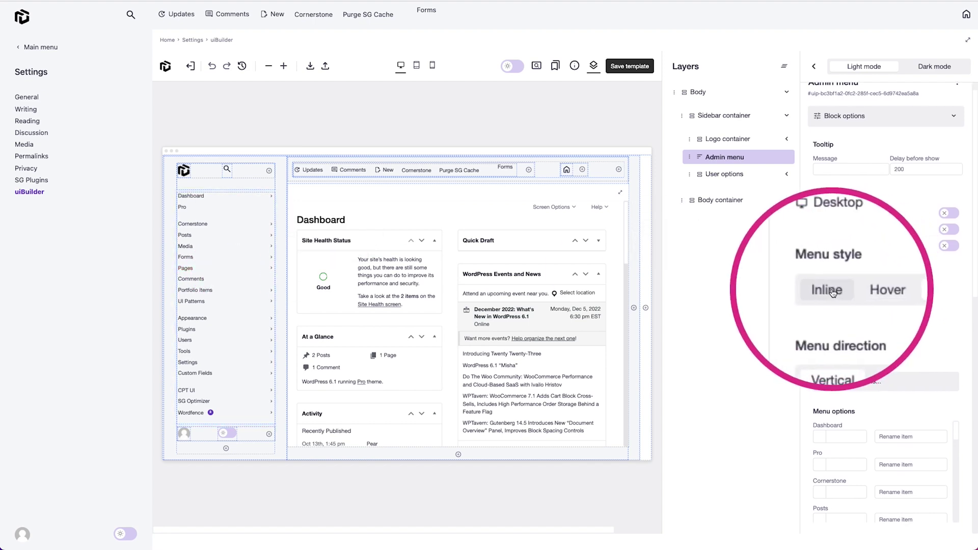
left_click(898, 291)
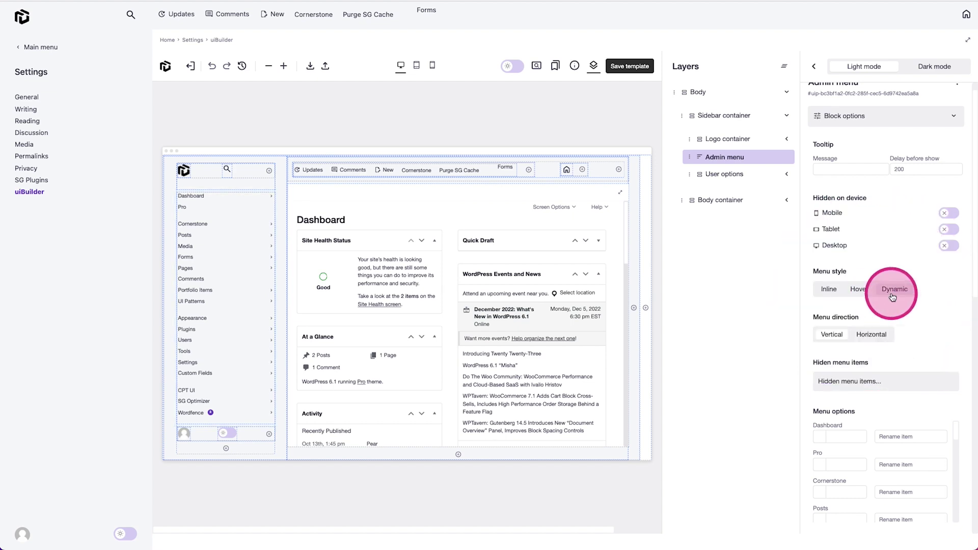
left_click(831, 293)
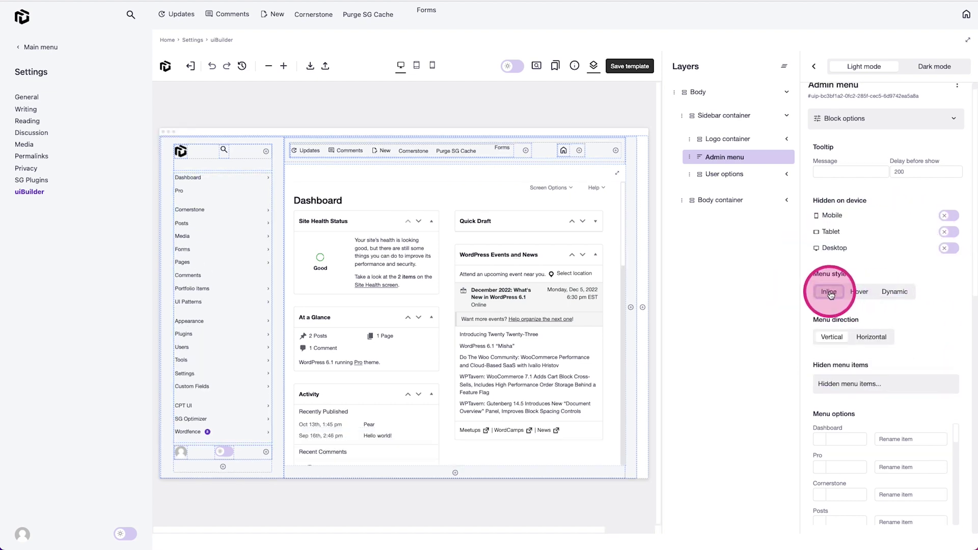
Step: Disable Hide menu icons for the Admin menu and save the template
scroll(831, 295, "down", 5)
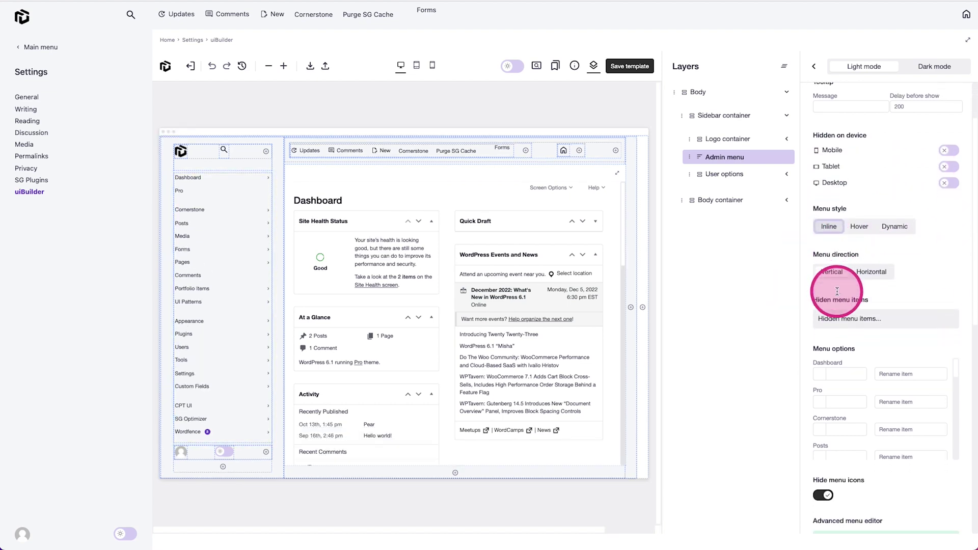
left_click(825, 300)
left_click(828, 308)
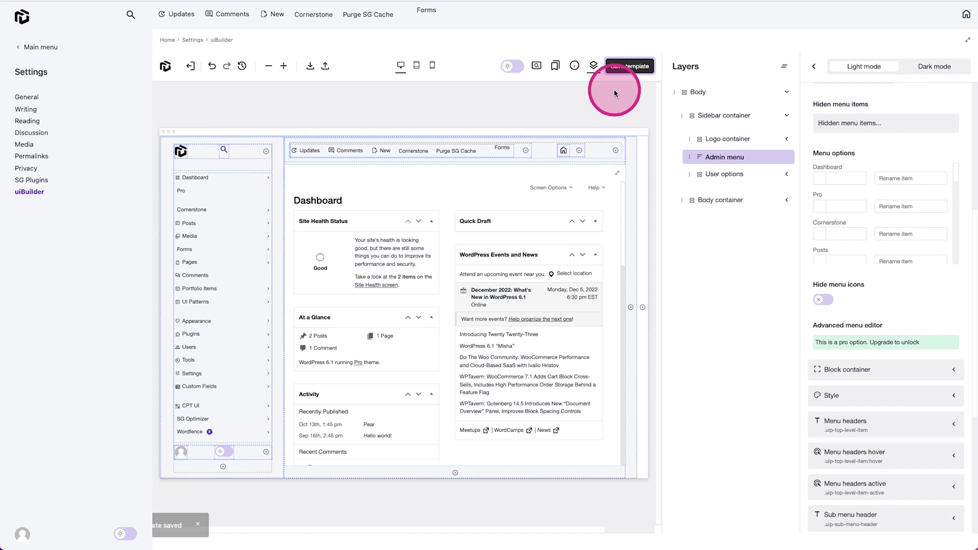
Step: Check the inline submenus and menu icons by reloading the admin and visiting the Settings and Tools sections
left_click(60, 79)
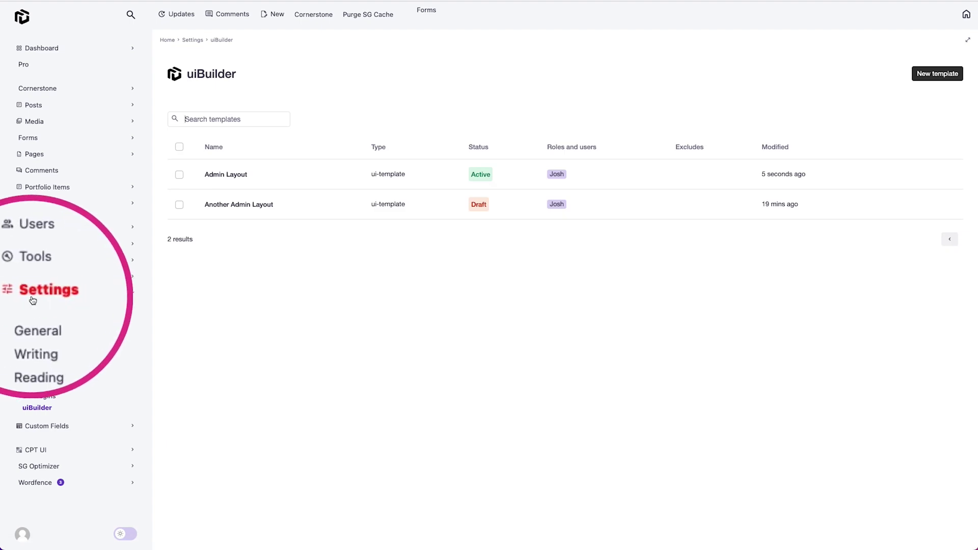
left_click(135, 297)
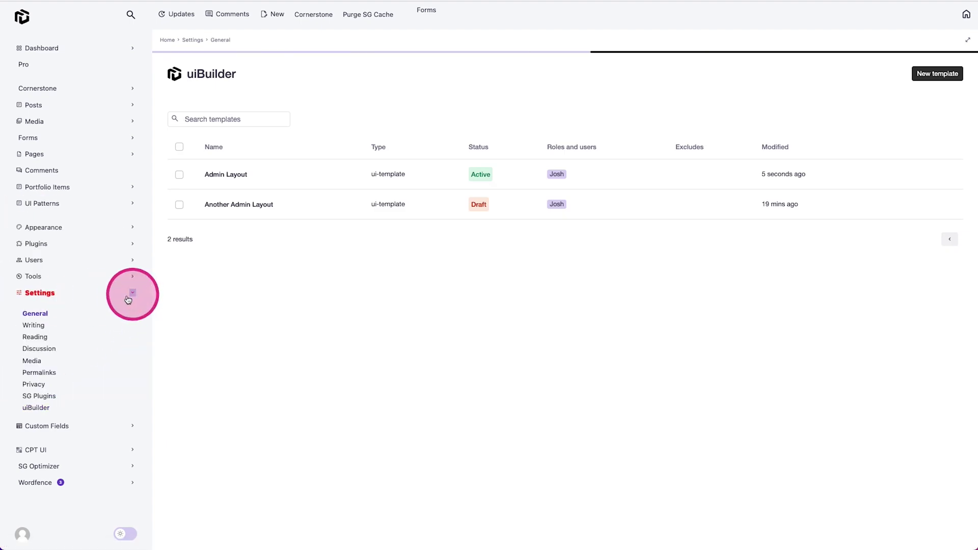
left_click(38, 293)
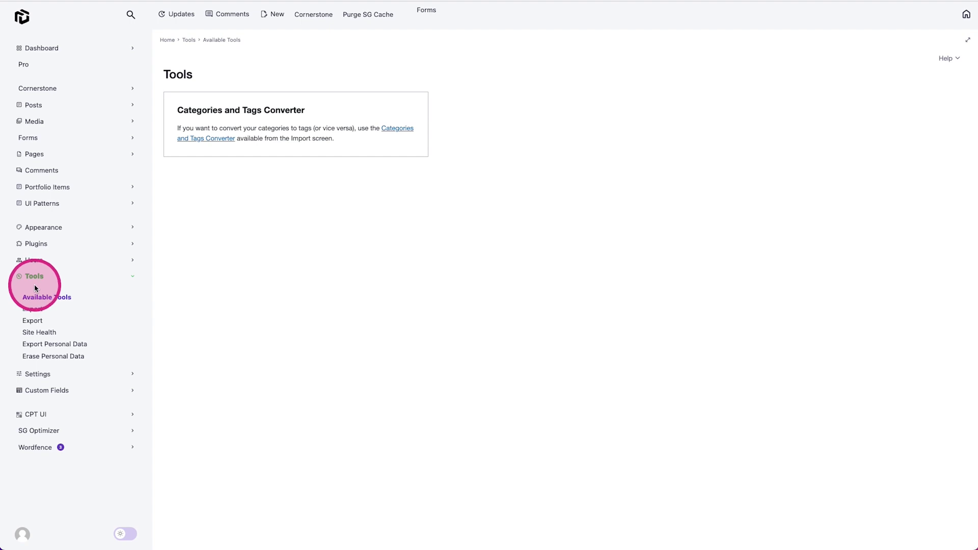
left_click(46, 374)
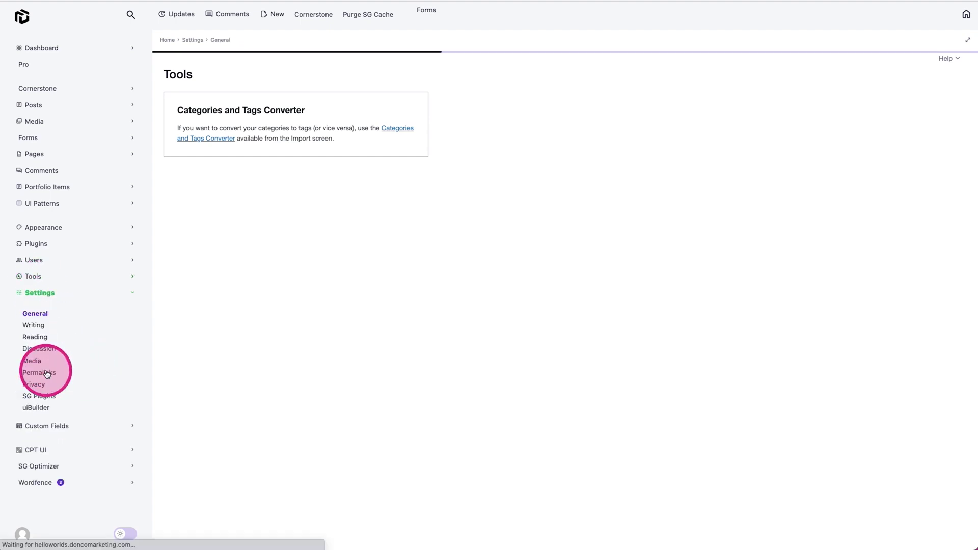
Step: Reopen the Admin Layout template in uiBuilder and select the Admin menu block inside the Sidebar container
left_click(40, 406)
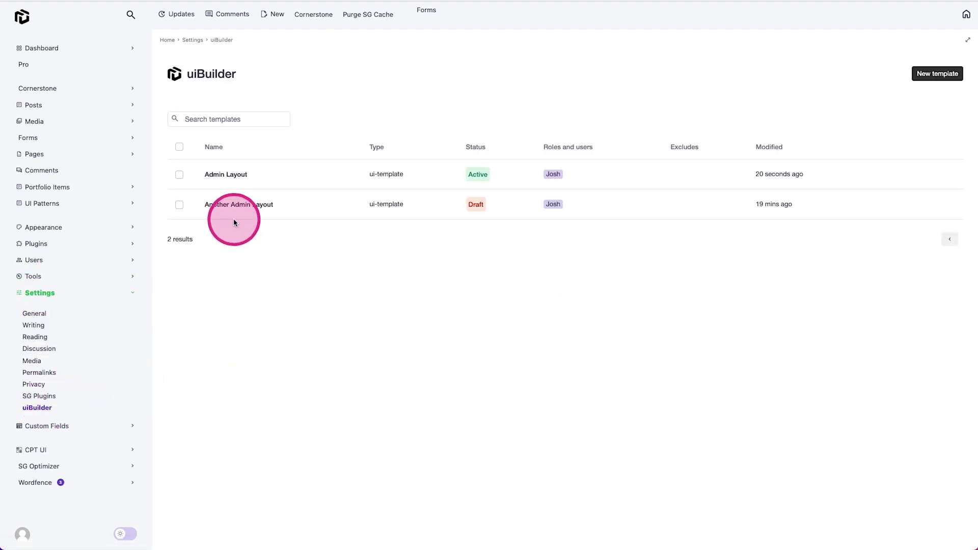
left_click(230, 205)
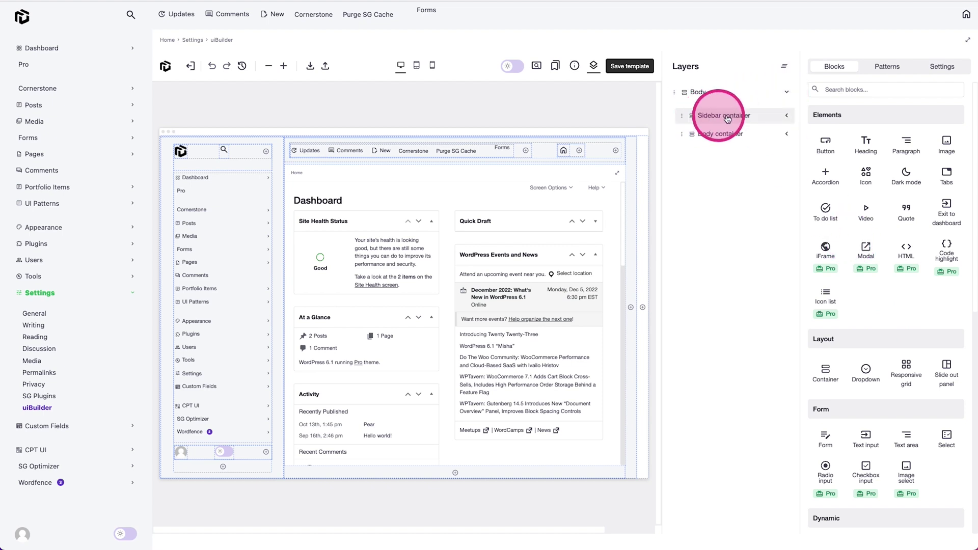
left_click(758, 115)
left_click(728, 160)
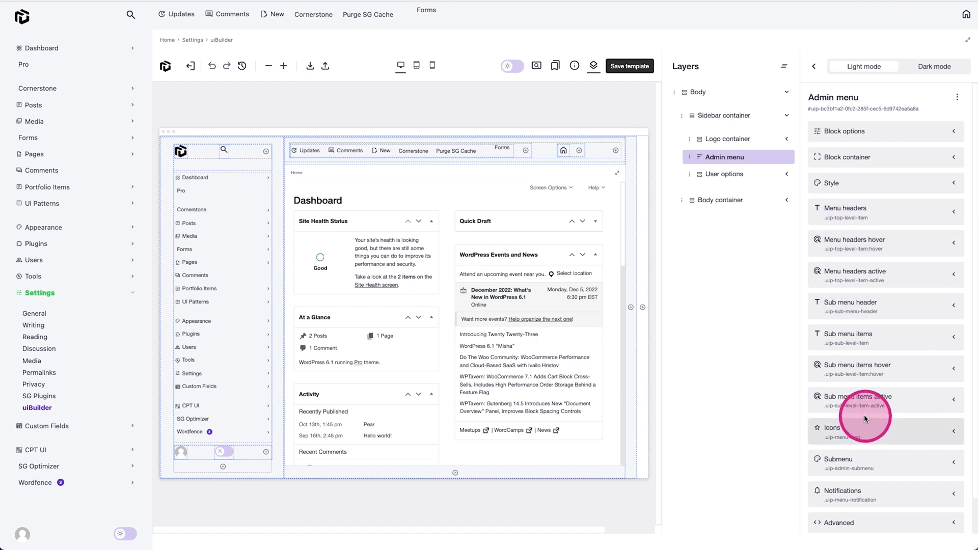
Step: Review the Icons style settings of the Admin menu block
left_click(840, 433)
scroll(841, 435, "down", 8)
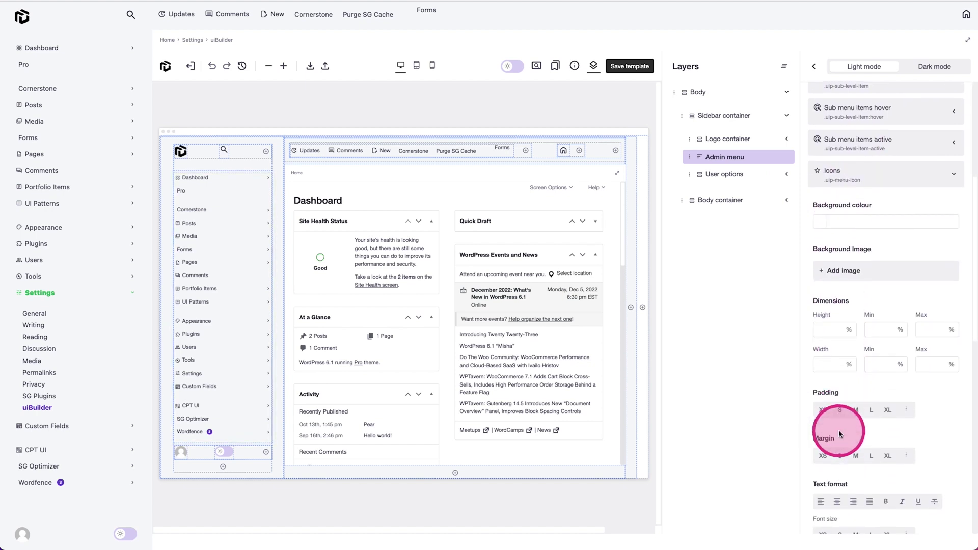
scroll(912, 306, "up", 8)
left_click(890, 132)
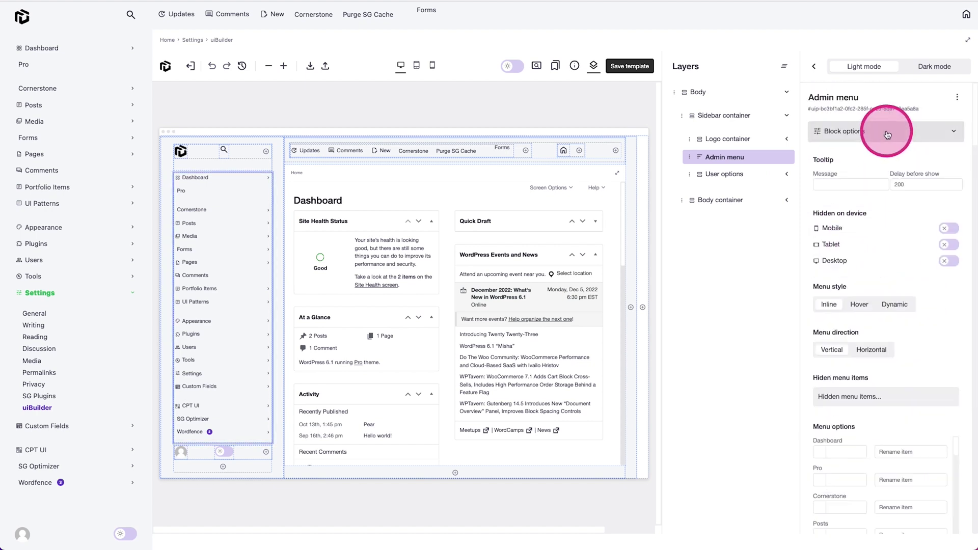
left_click(890, 137)
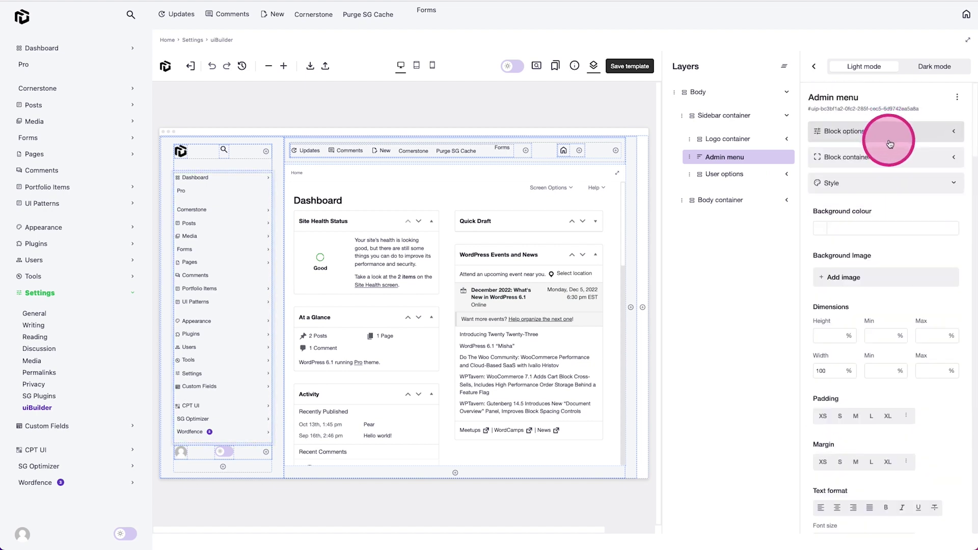
Step: Rename the Admin menu's Dashboard item to Admin Home, give it the 123 icon and save the template
left_click(862, 132)
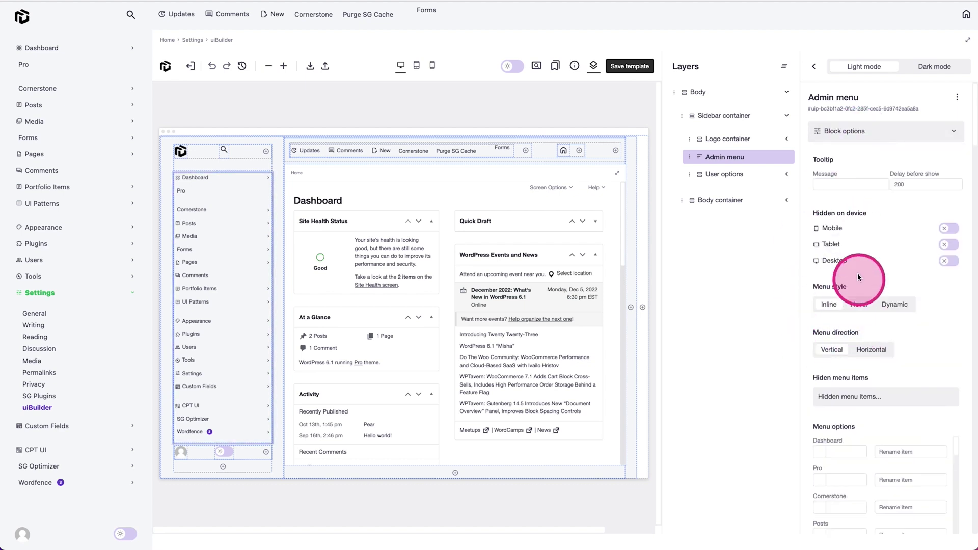
scroll(857, 273, "down", 4)
left_click(882, 336)
scroll(868, 259, "down", 5)
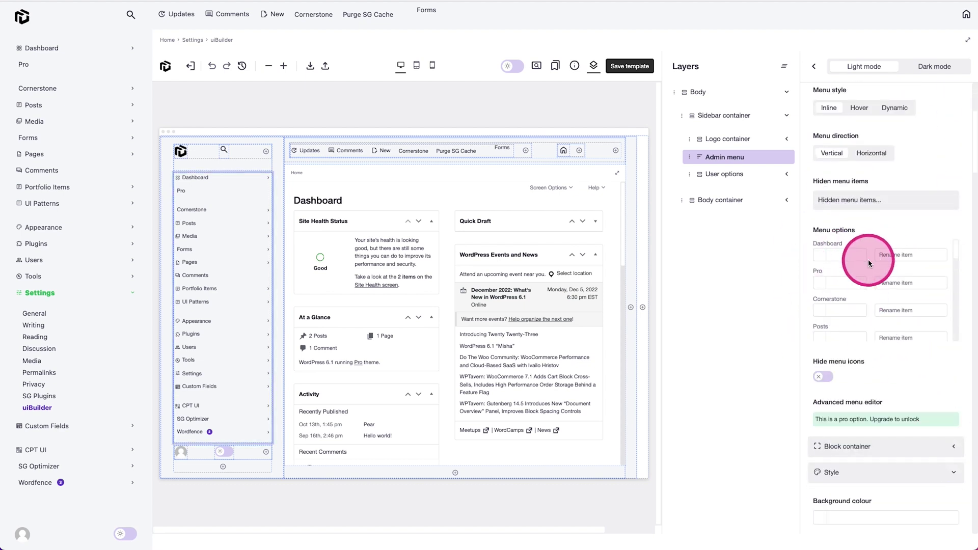
scroll(868, 259, "up", 3)
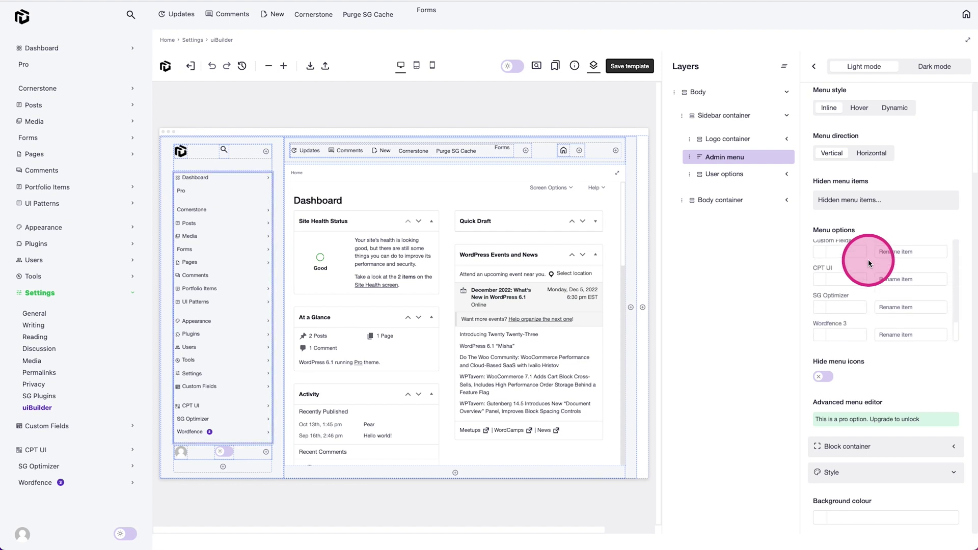
scroll(868, 259, "up", 3)
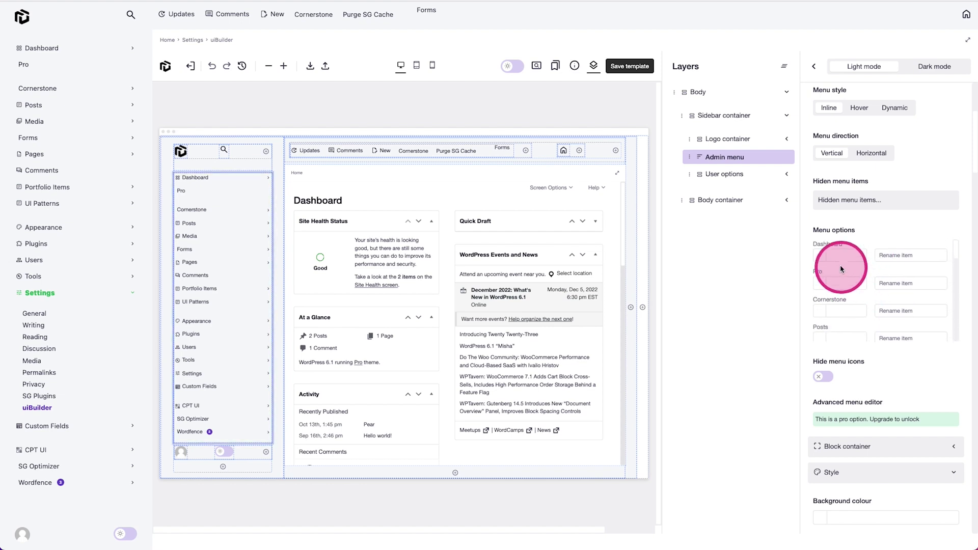
left_click(843, 256)
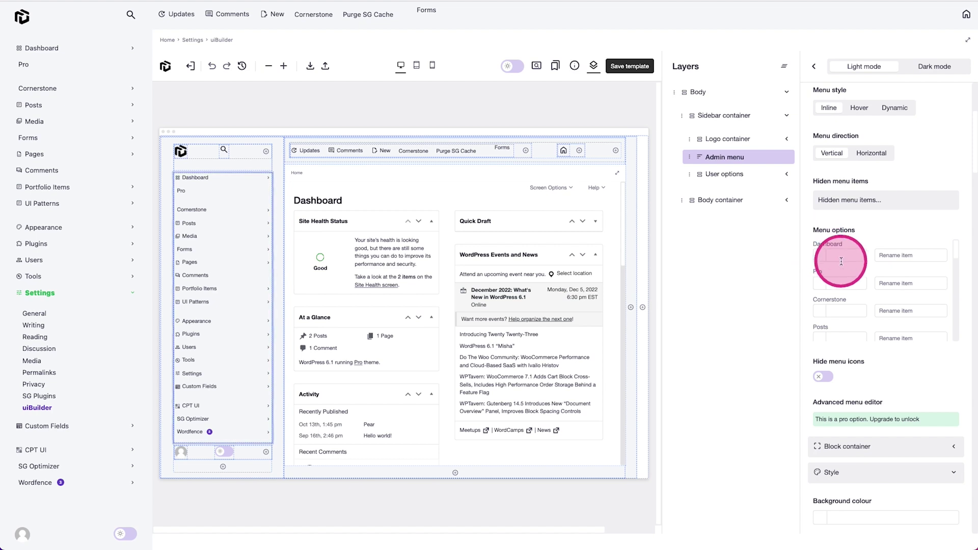
left_click(911, 256)
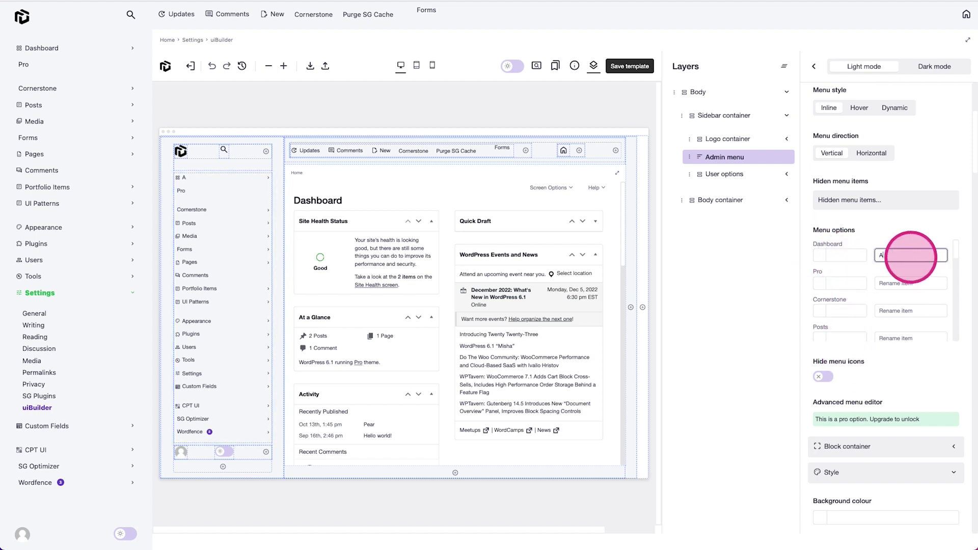
type("Admin Home")
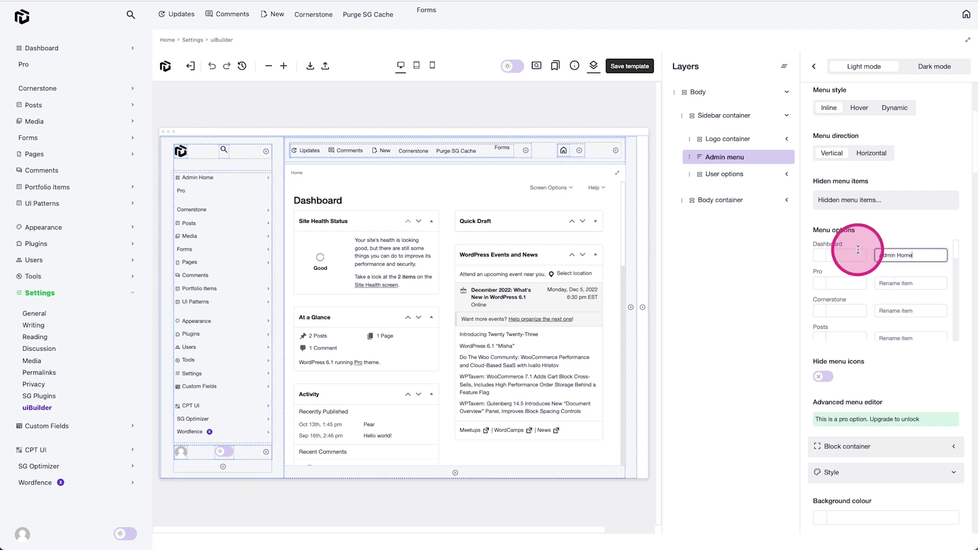
left_click(820, 254)
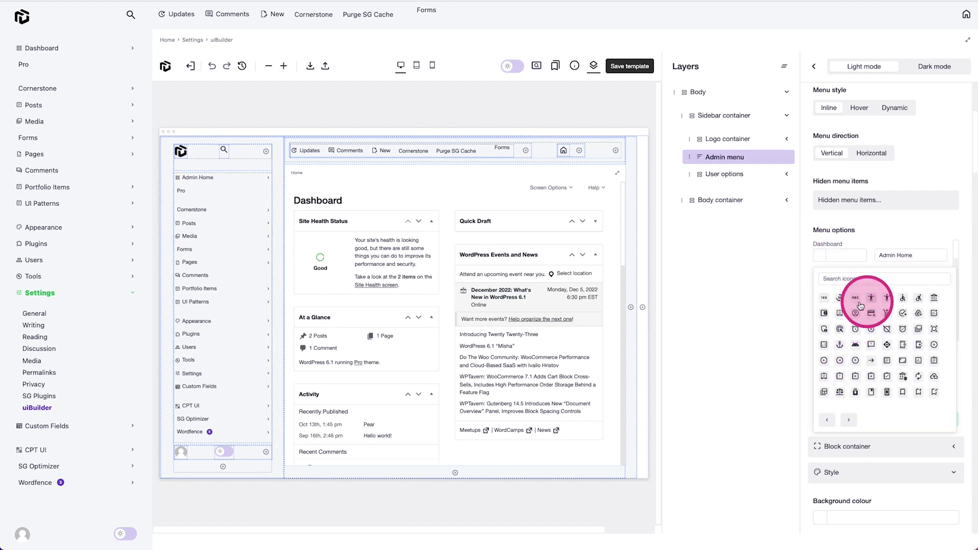
left_click(950, 221)
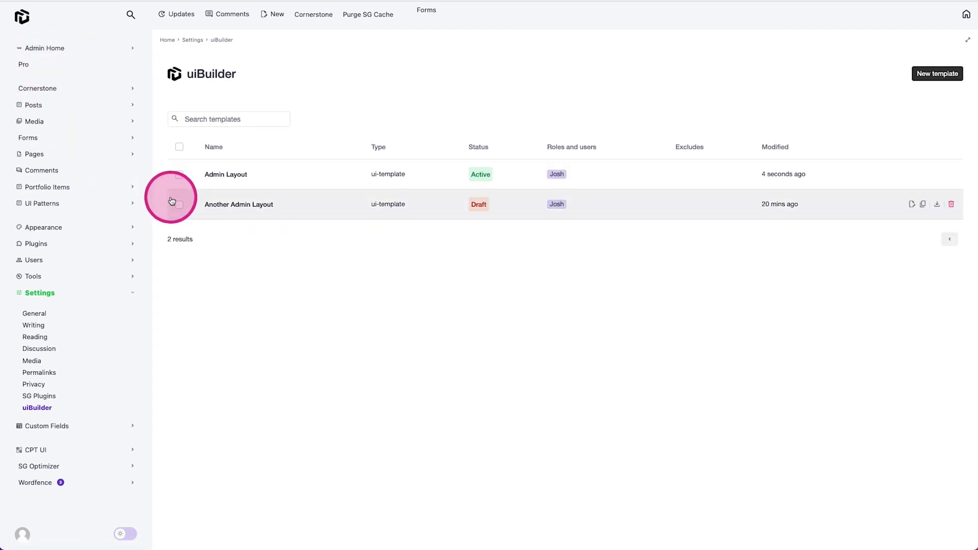
Step: Reopen the Admin Layout template, set the Admin menu's menu style to Hover and save the template
left_click(227, 174)
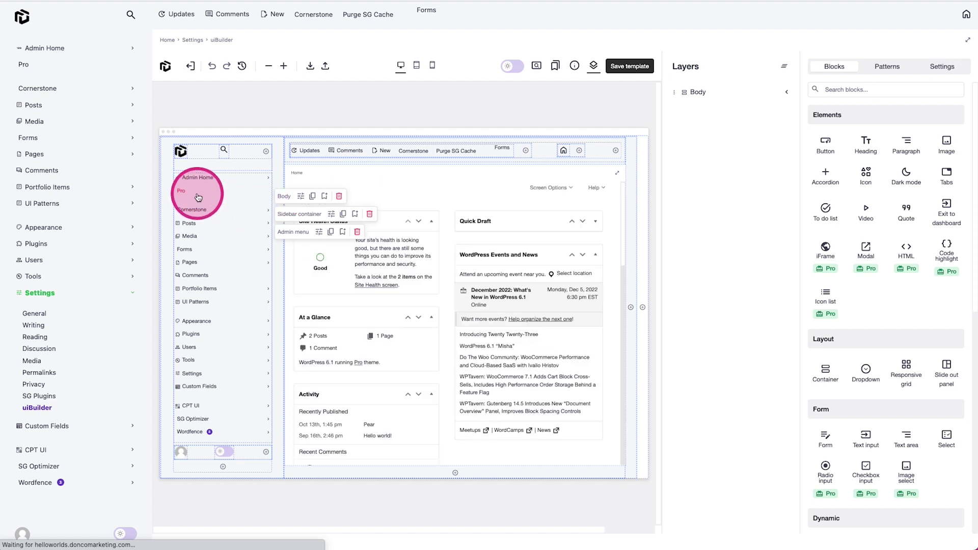
left_click(320, 232)
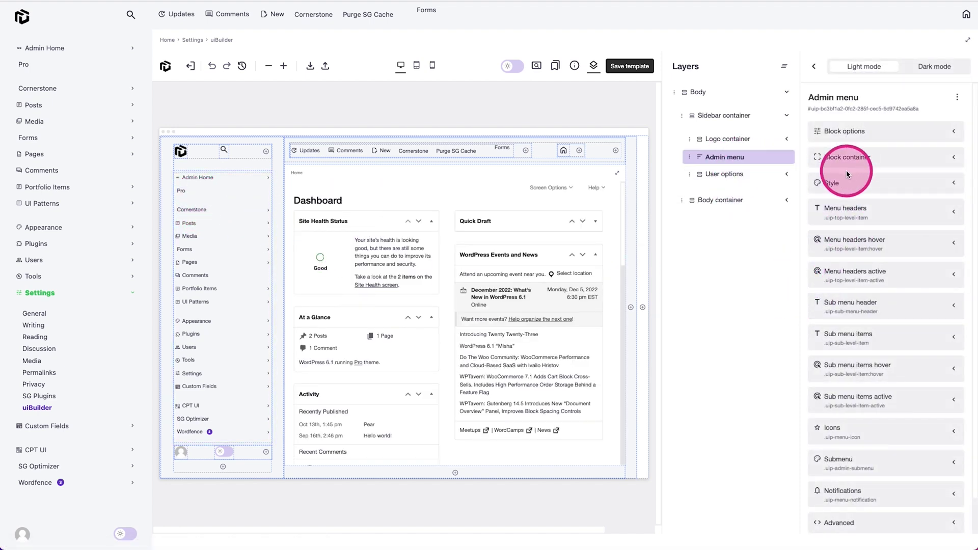
left_click(844, 131)
left_click(859, 269)
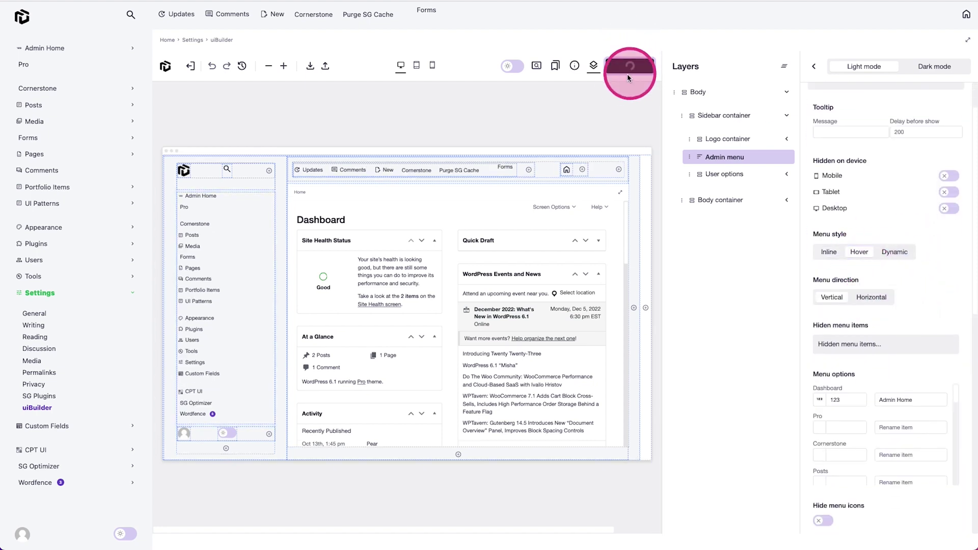
Step: Reload the admin and check the flyout submenus of several main menu items
left_click(62, 136)
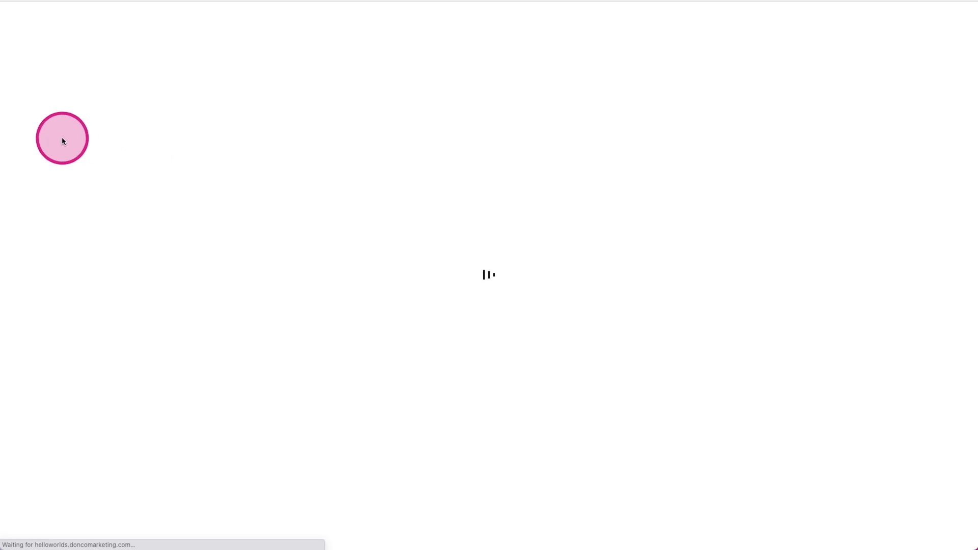
mouse_move(48, 253)
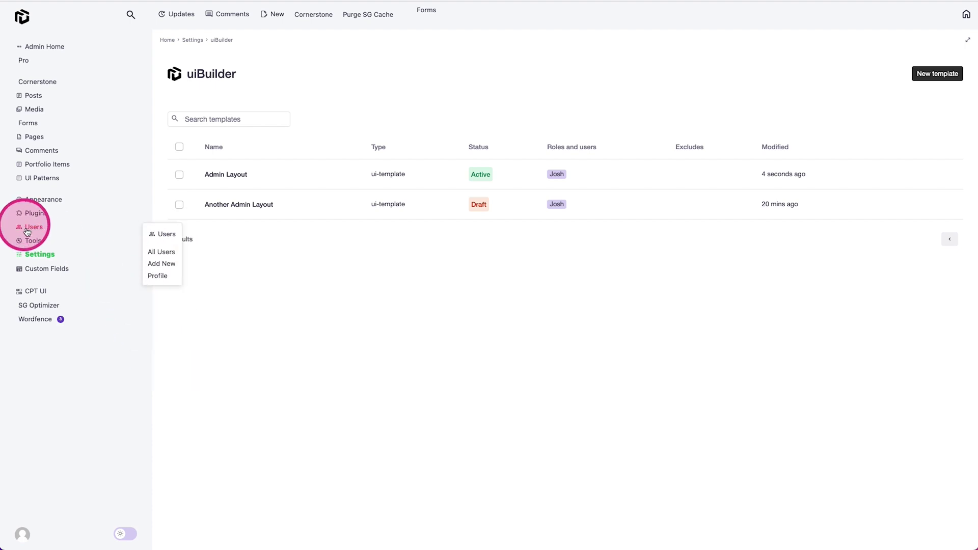
mouse_move(36, 177)
mouse_move(41, 111)
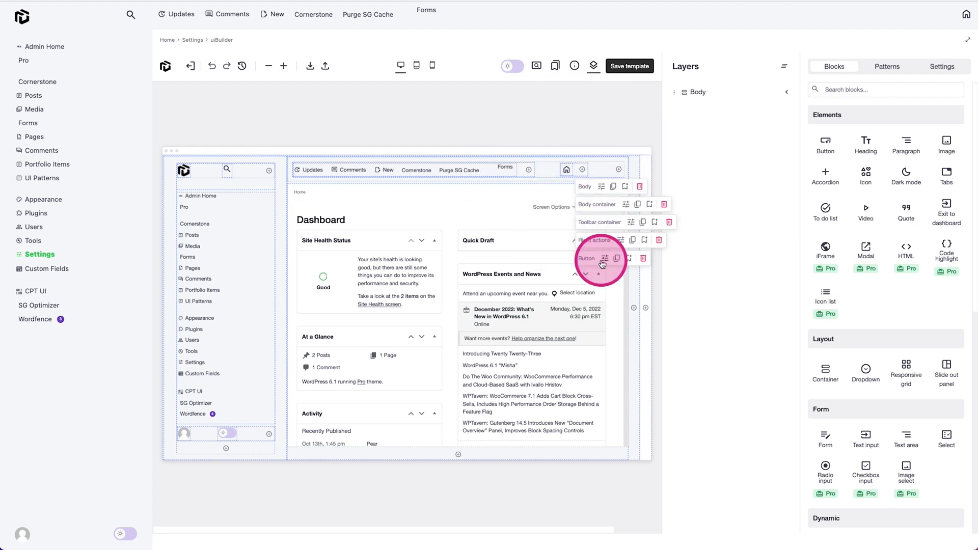
Step: Set the link mode of the toolbar's View site home button to Dynamic and save the template
left_click(602, 263)
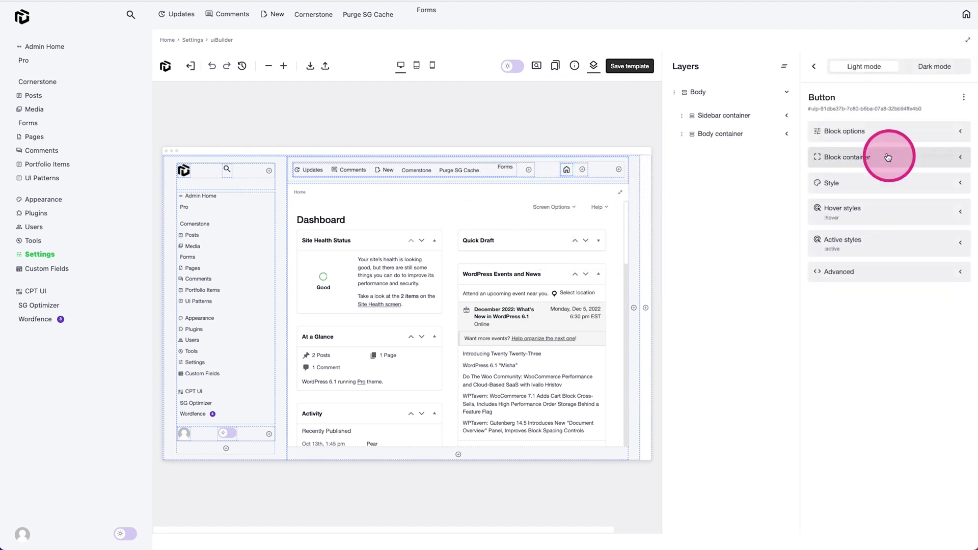
left_click(850, 133)
scroll(875, 238, "down", 2)
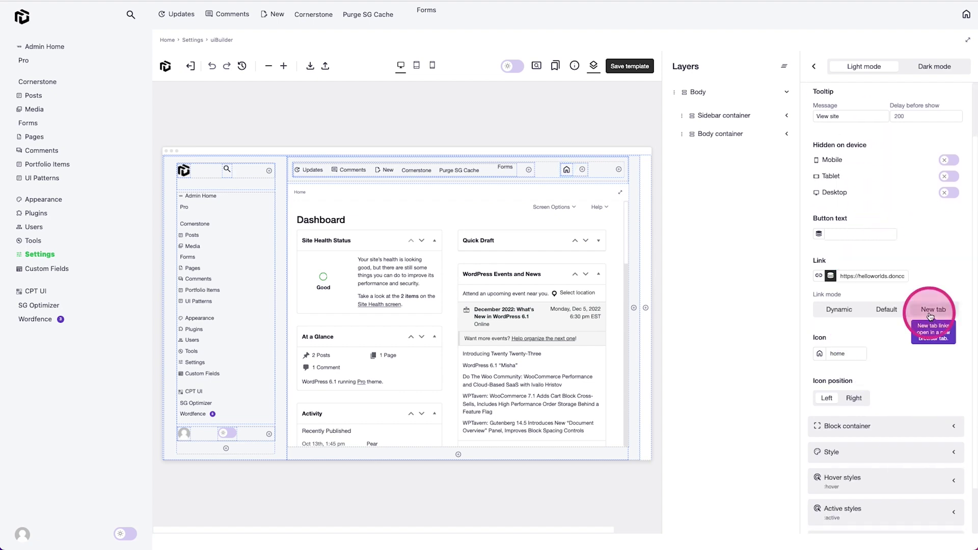
left_click(838, 310)
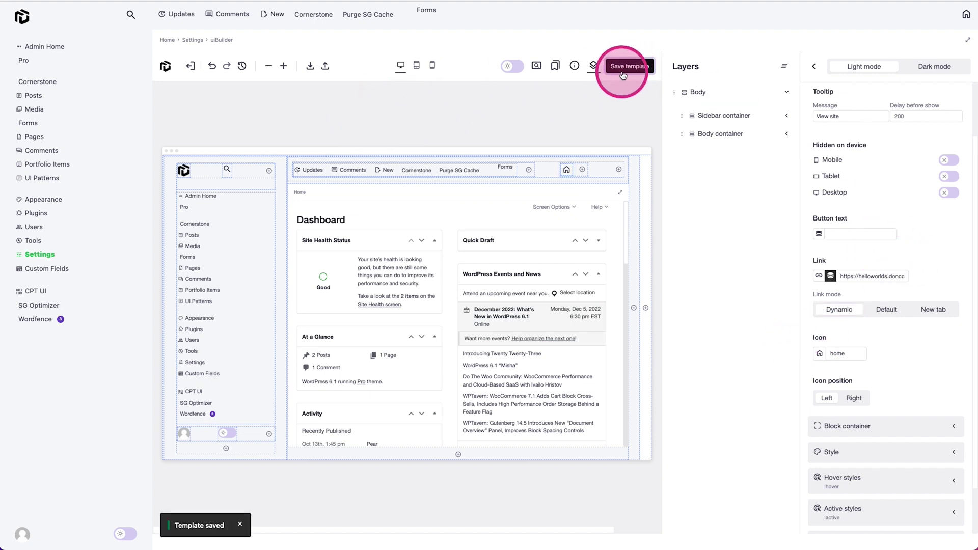
Step: Open the block options of the sidebar's Admin menu in the template
right_click(225, 214)
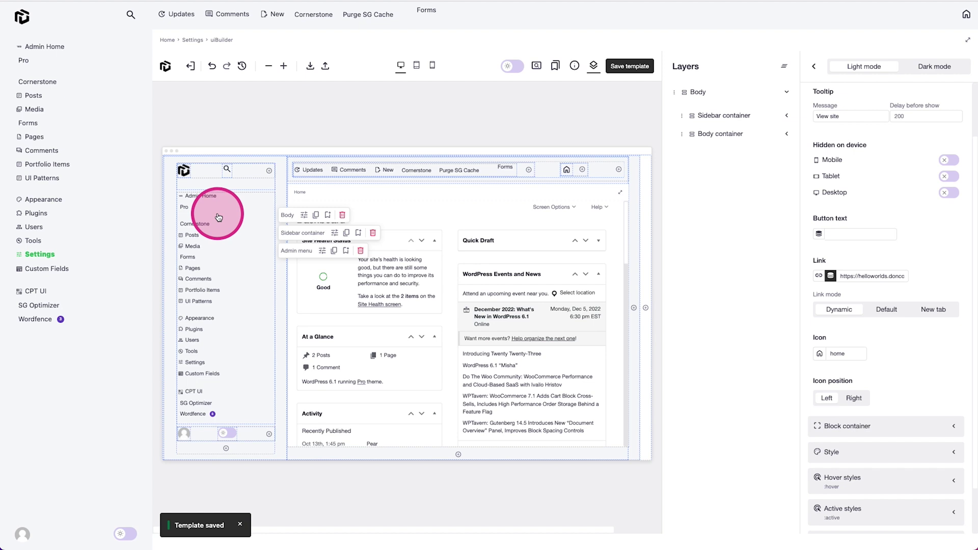
left_click(318, 249)
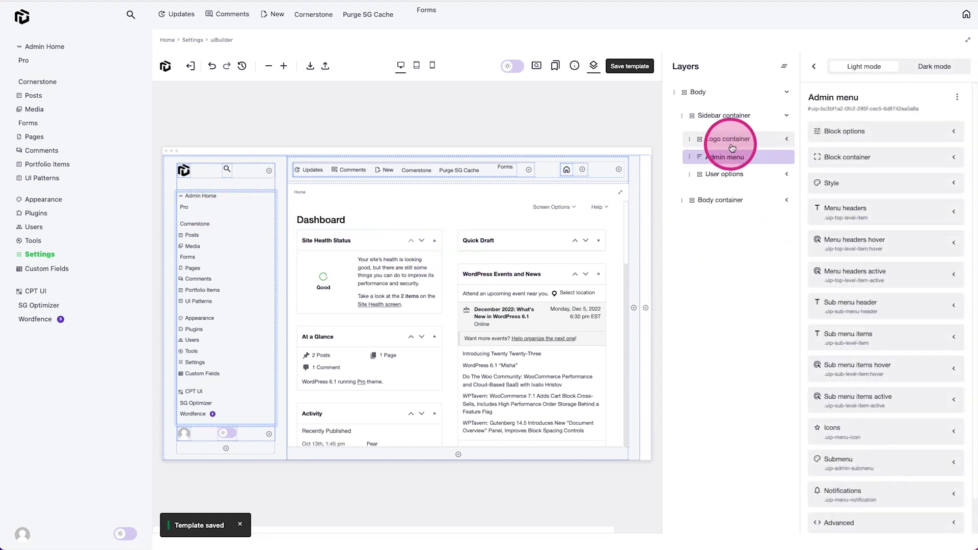
left_click(885, 137)
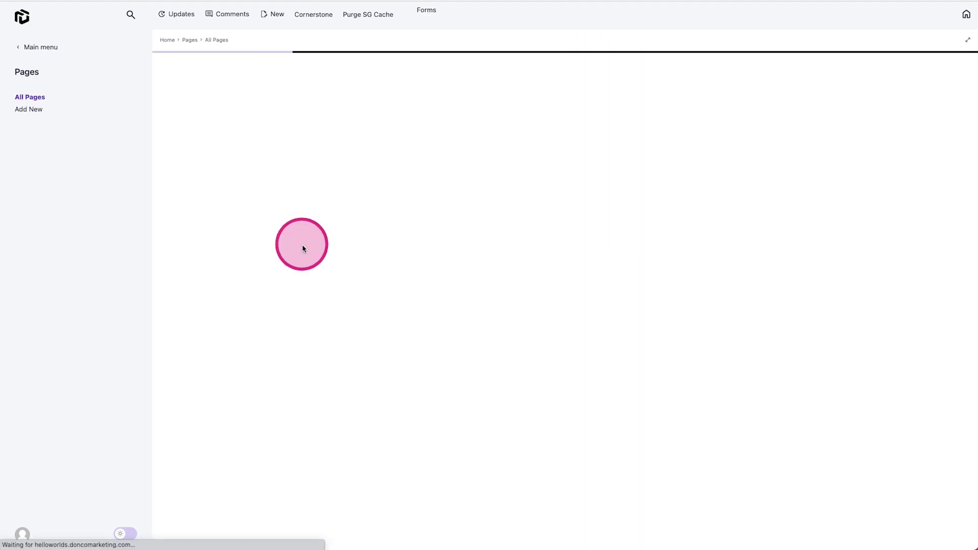
Step: Look through the page settings on the homepage's WordPress edit screen
scroll(343, 204, "down", 2)
scroll(344, 201, "down", 7)
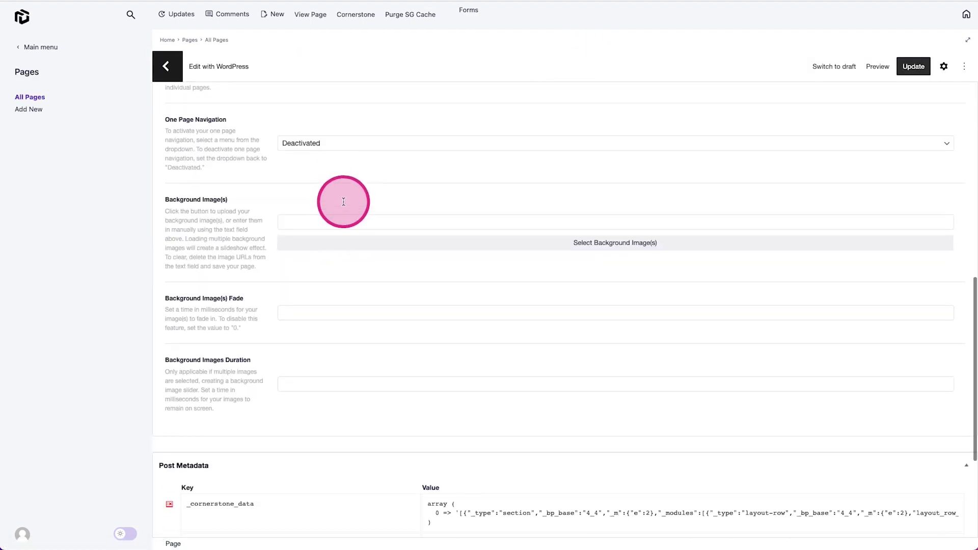
scroll(343, 201, "up", 9)
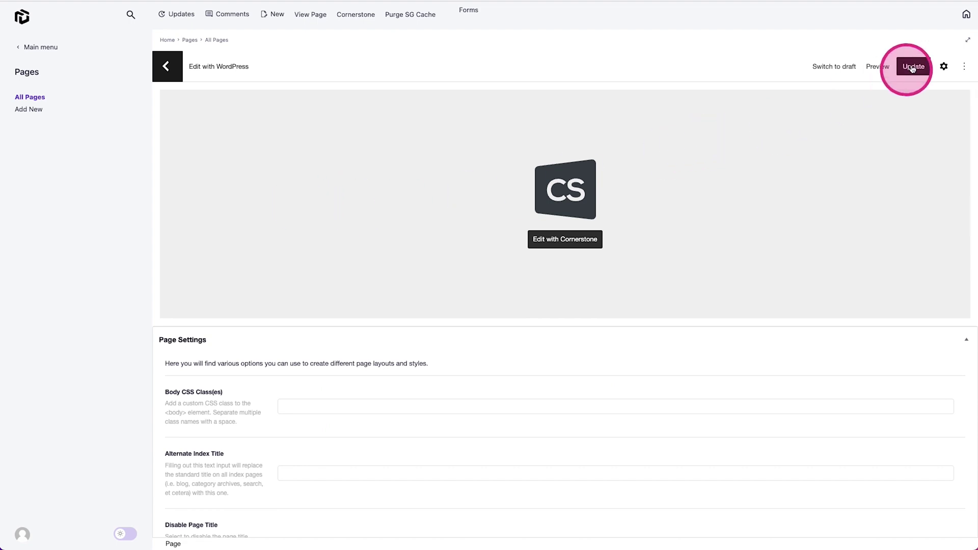
Step: View the site's front page inside the admin frame using the toolbar's View site home link
left_click(965, 15)
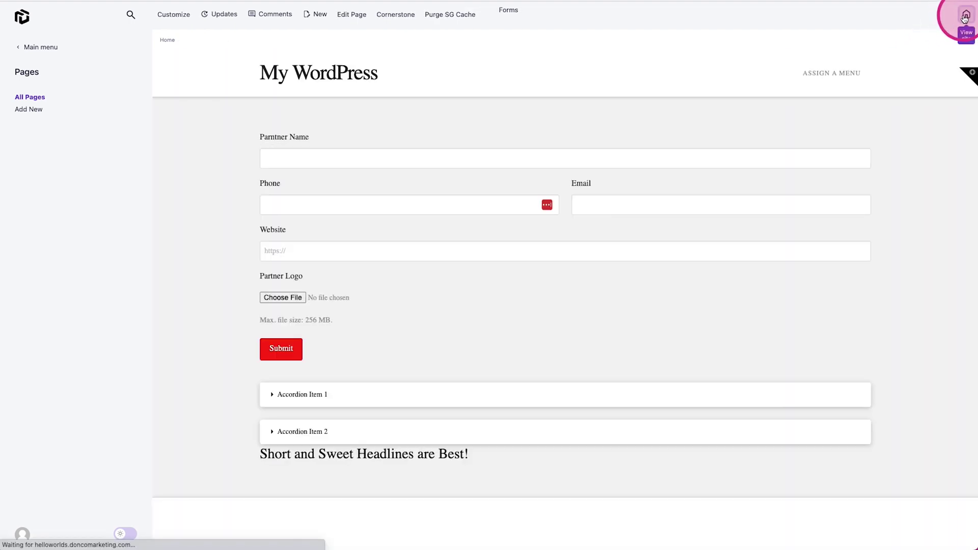
scroll(649, 167, "down", 2)
scroll(649, 167, "up", 2)
scroll(649, 167, "down", 2)
scroll(649, 171, "up", 2)
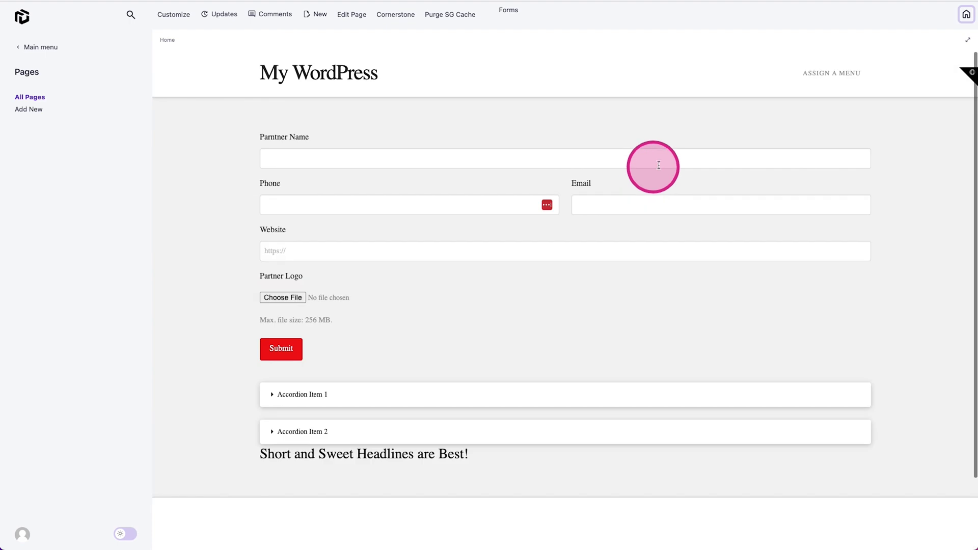
Step: Check the front page in full-screen view and return to the admin layout
left_click(969, 42)
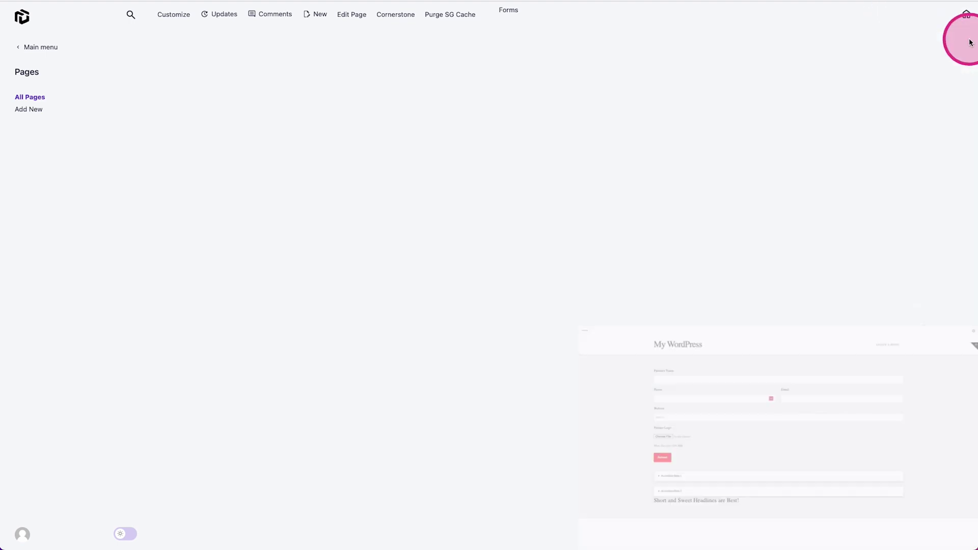
scroll(499, 175, "down", 2)
scroll(485, 181, "up", 2)
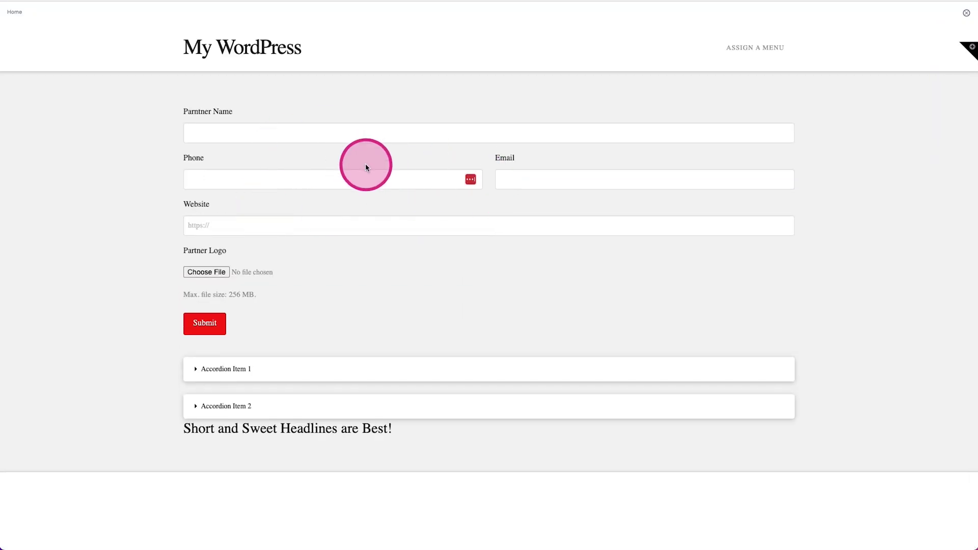
left_click(966, 12)
Step: Open the Homepage document in Cornerstone from the main menu and check it in full-screen view
left_click(40, 47)
left_click(35, 81)
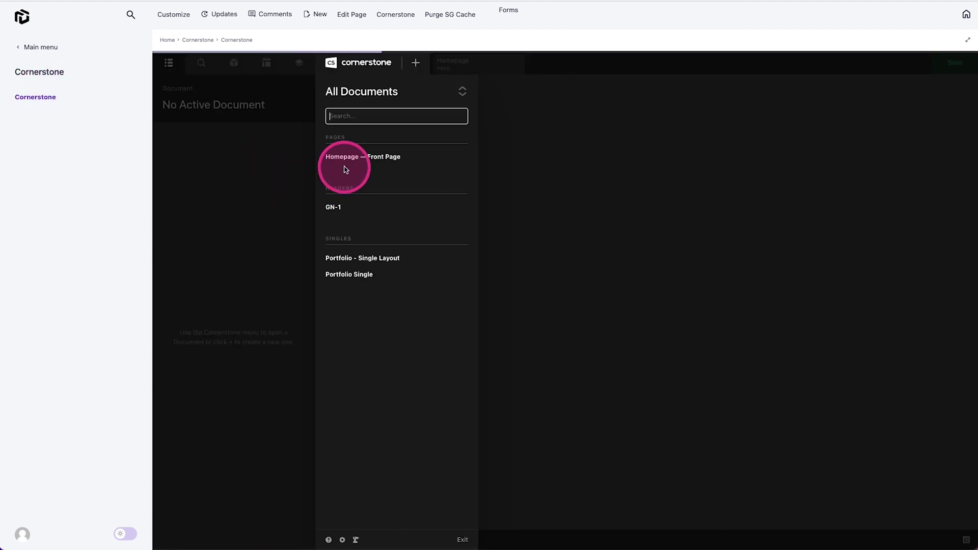
left_click(344, 157)
left_click(967, 40)
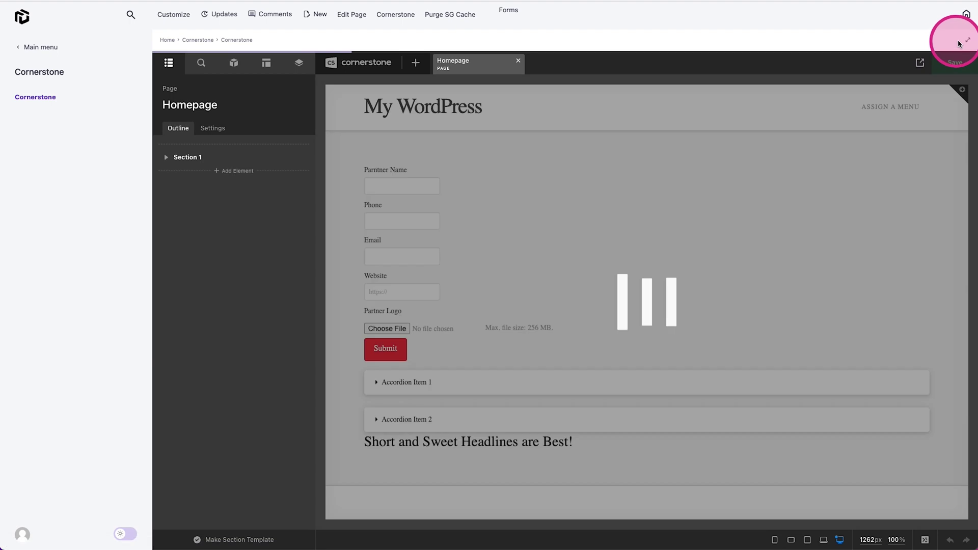
scroll(331, 178, "down", 3)
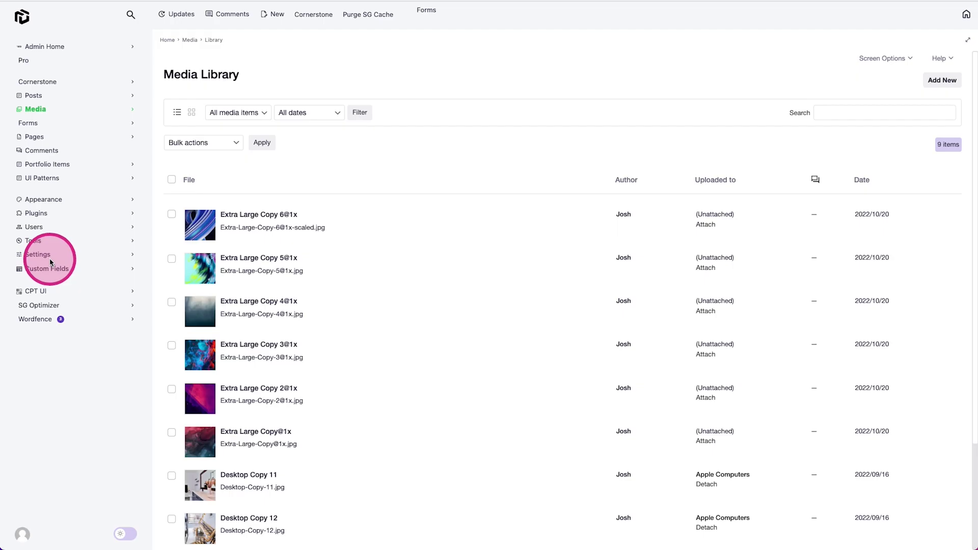
Step: Check the Themes, Pages and Custom Fields screens in dark mode and switch the admin back to light mode
left_click(122, 536)
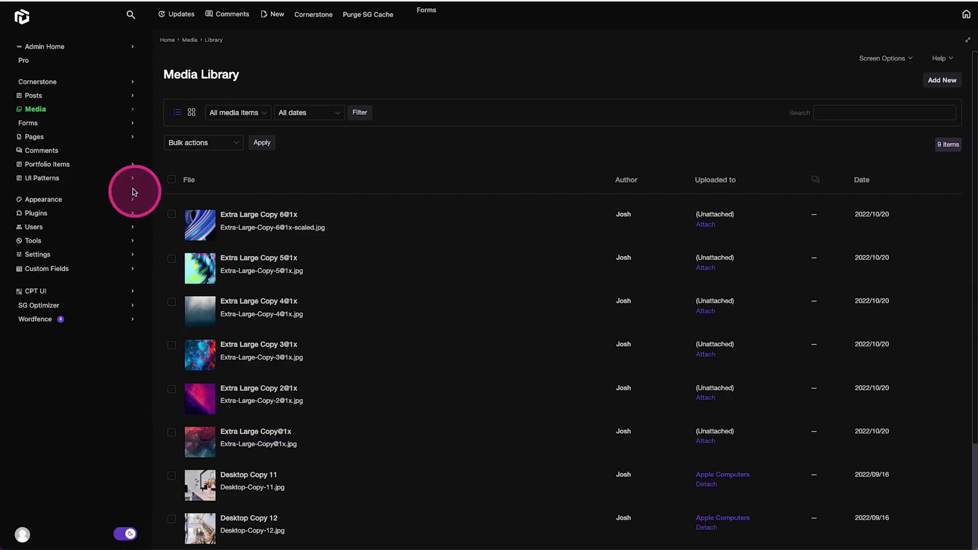
left_click(79, 199)
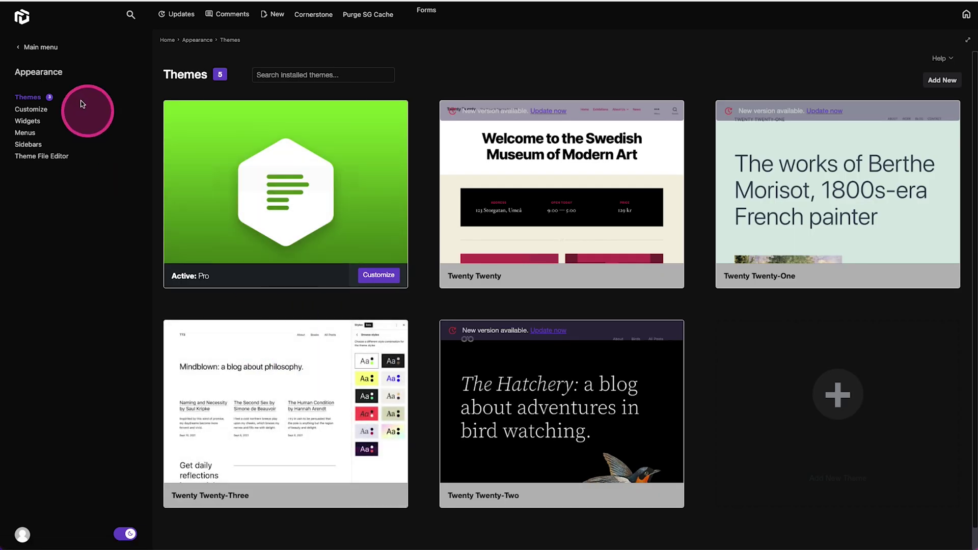
left_click(39, 47)
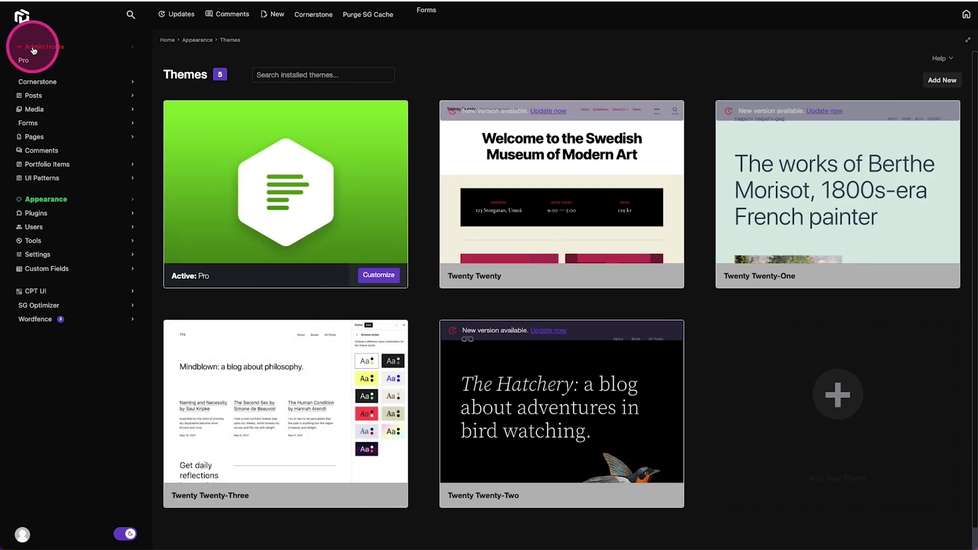
left_click(41, 132)
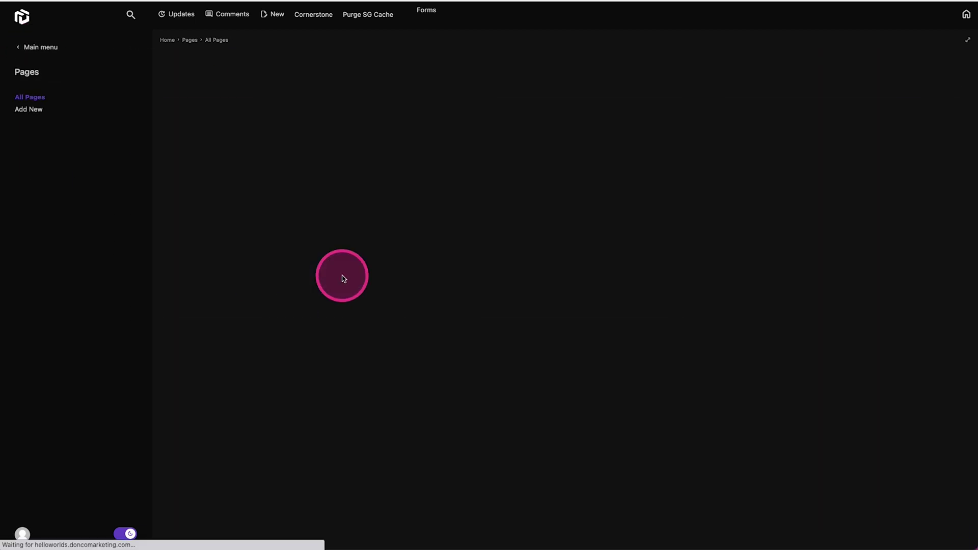
left_click(40, 47)
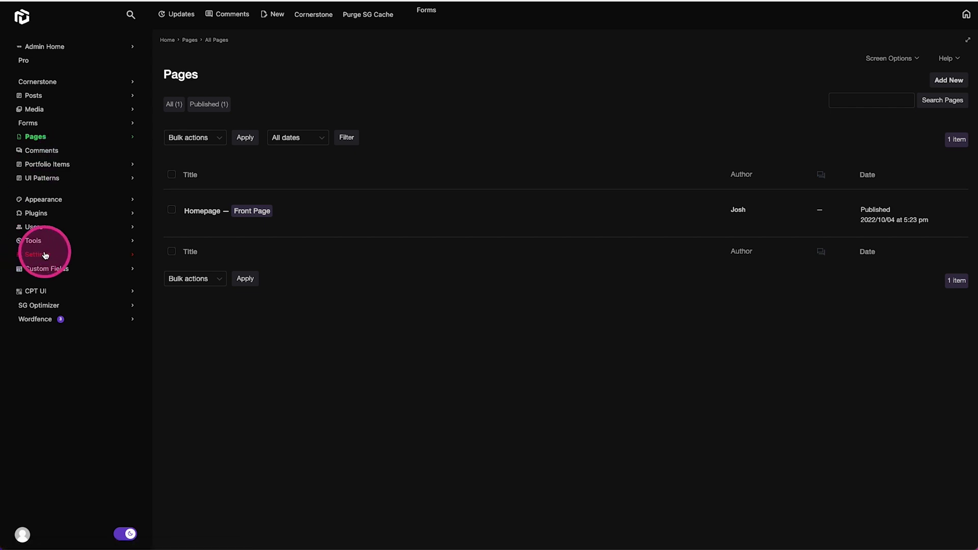
left_click(44, 267)
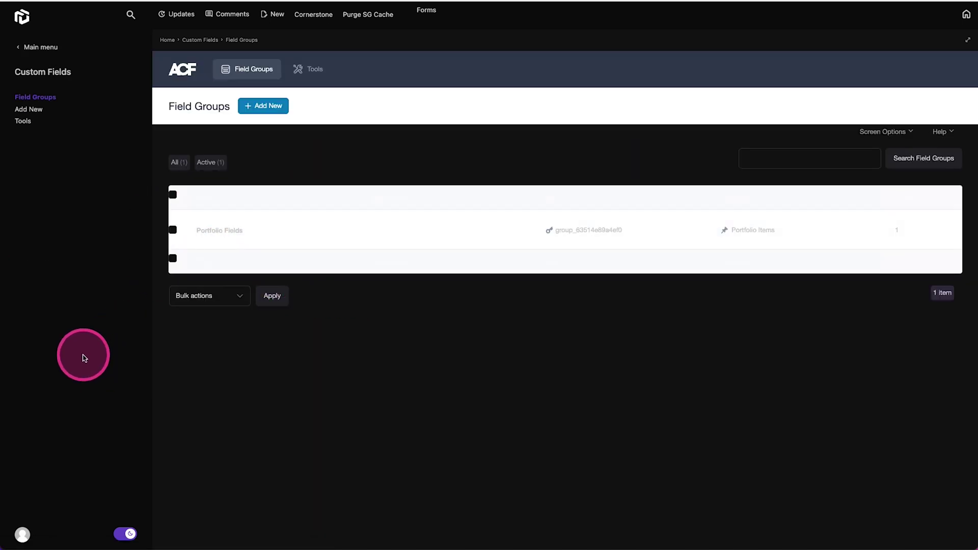
left_click(126, 534)
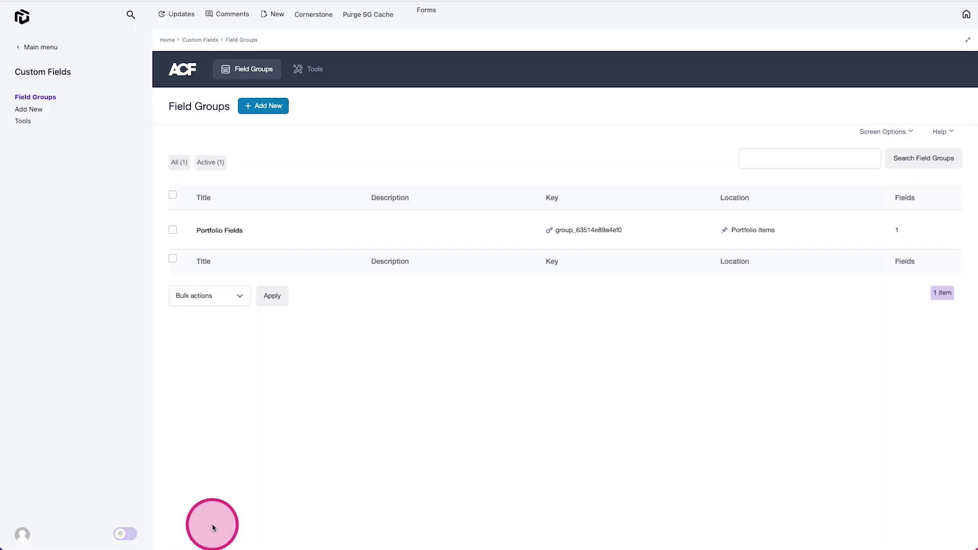